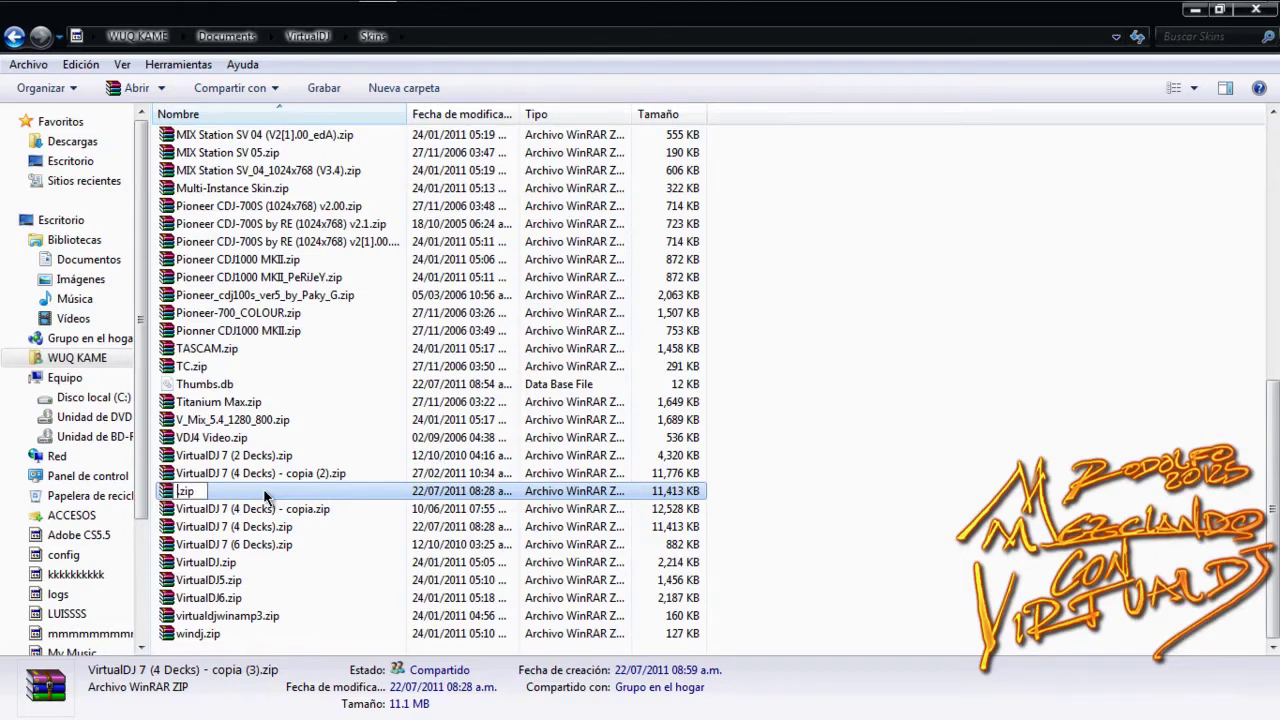
# Rename the copied VirtualDJ 7 (4 Decks) skin archive as VIRTUAL DJ MODIFICADO.zip
pyautogui.write('VIRTUAL DJ MOD')
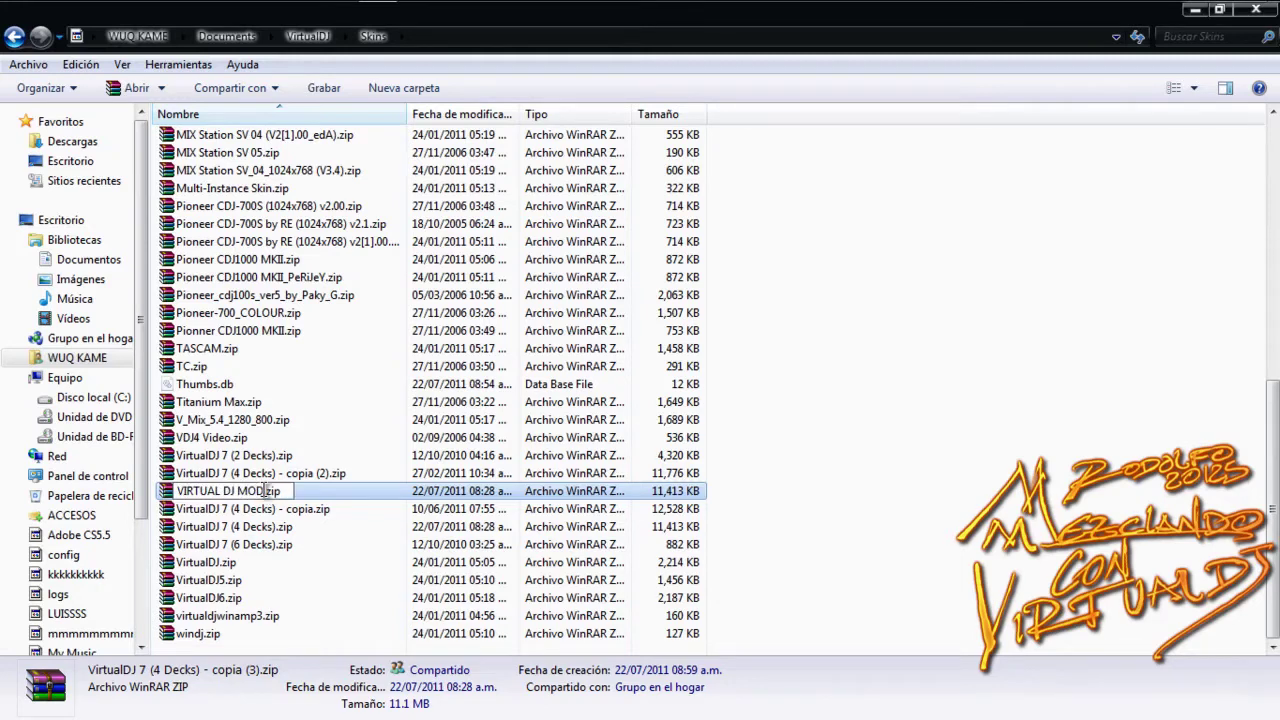
pyautogui.write('IFICADO')
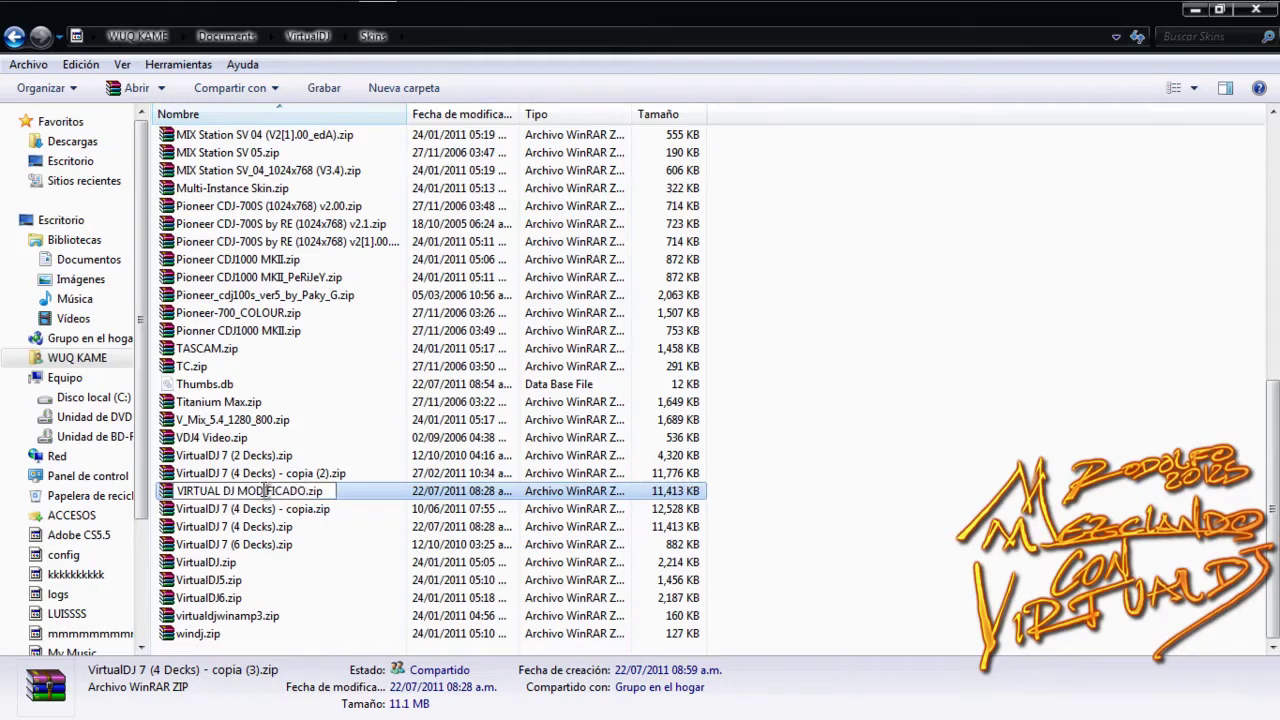
pyautogui.press('Return')
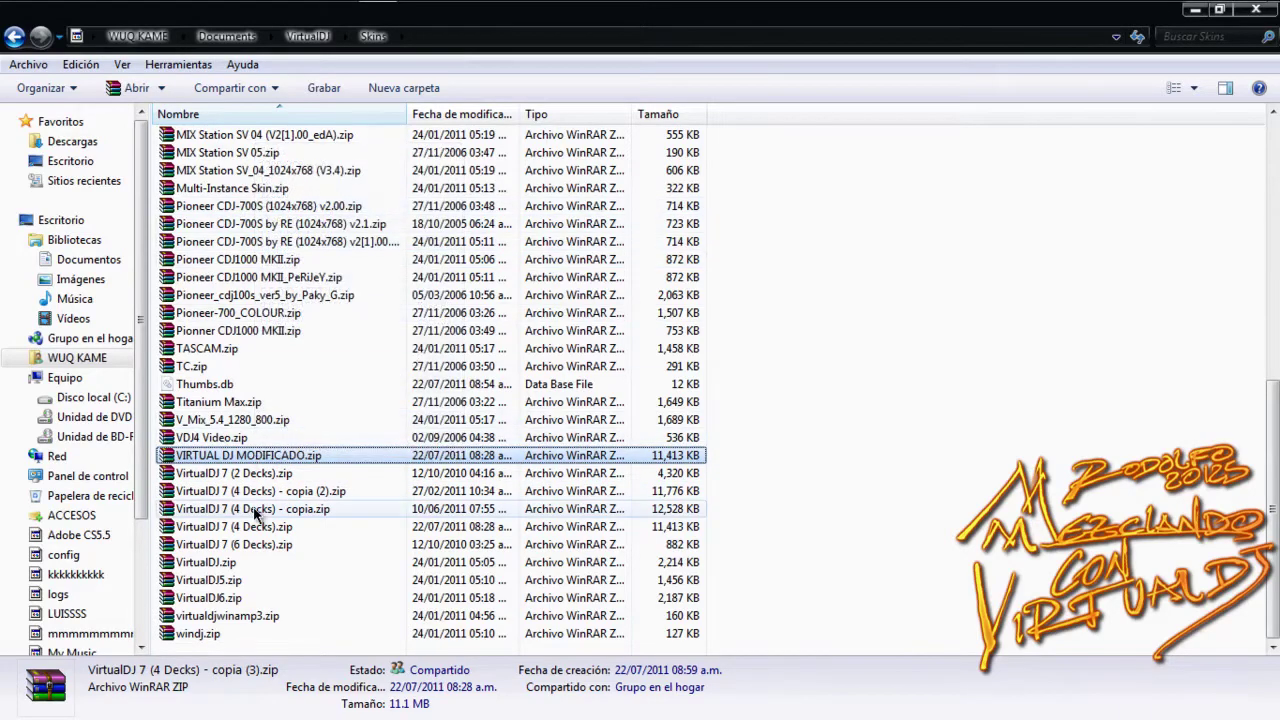
# Open the VIRTUAL DJ MODIFICADO.zip archive and extract 1280x768.bmp into the Skins folder
pyautogui.moveTo(229, 455)
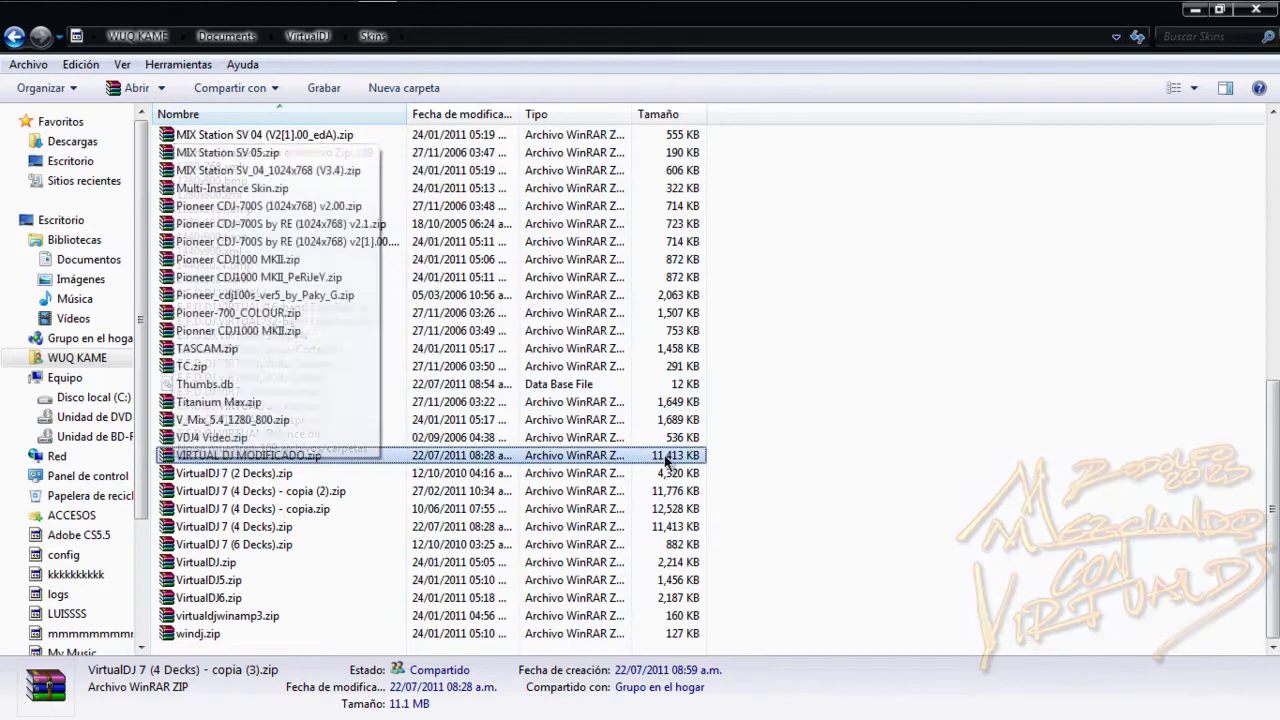
pyautogui.doubleClick(205, 458)
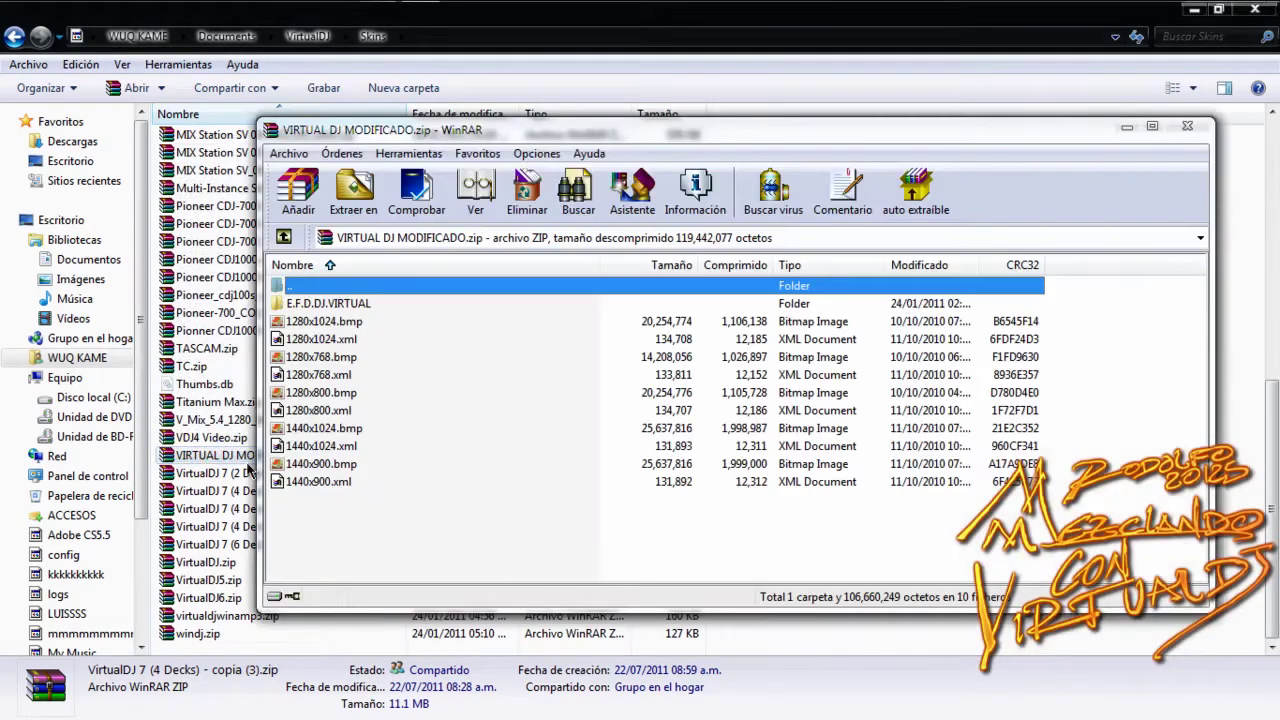
pyautogui.click(323, 358)
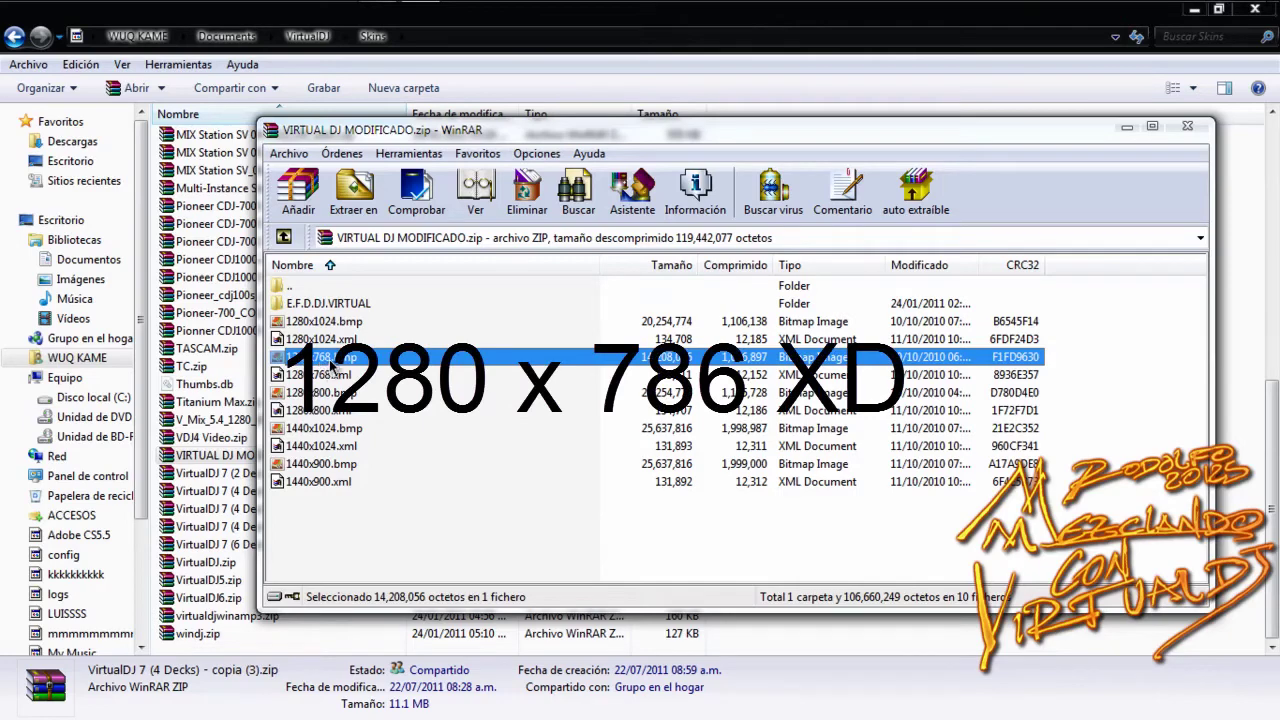
pyautogui.moveTo(314, 358); pyautogui.dragTo(920, 614)
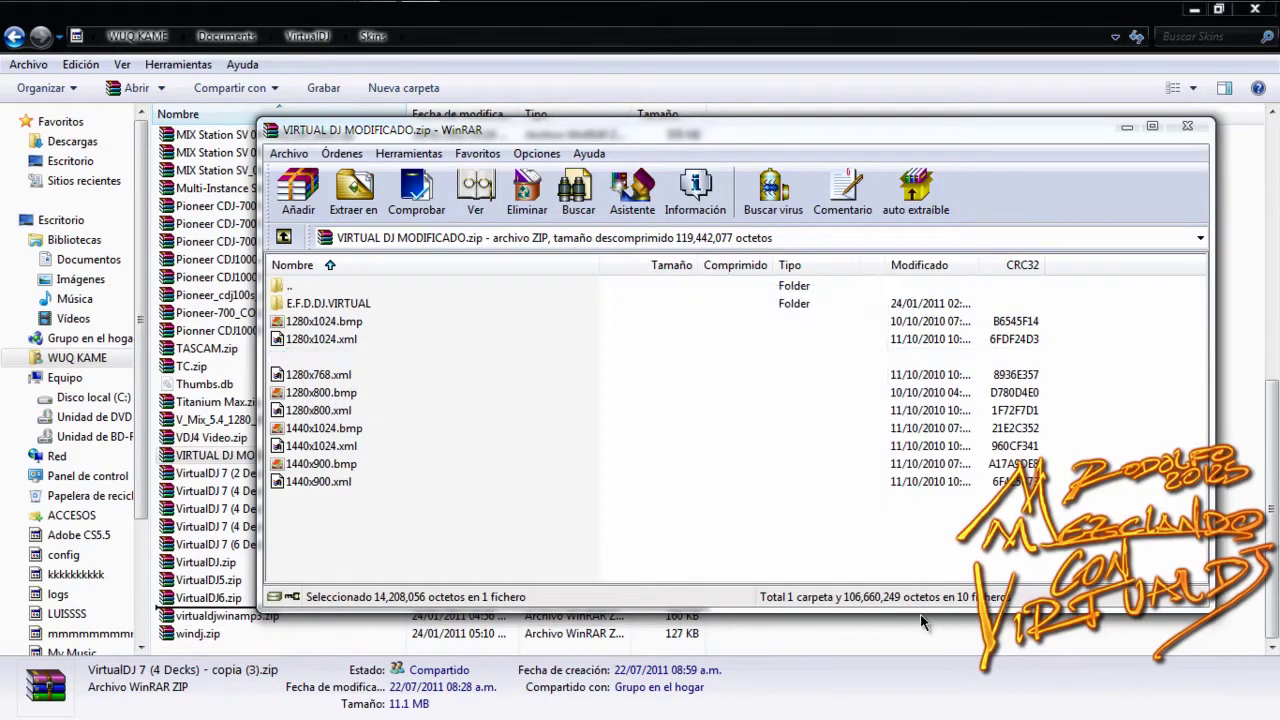
# Preview the extracted 1280x768.bmp at full size, examine the skin's deck graphics, and close the preview
pyautogui.scroll(8, 383, 390)
pyautogui.scroll(3, 383, 390)
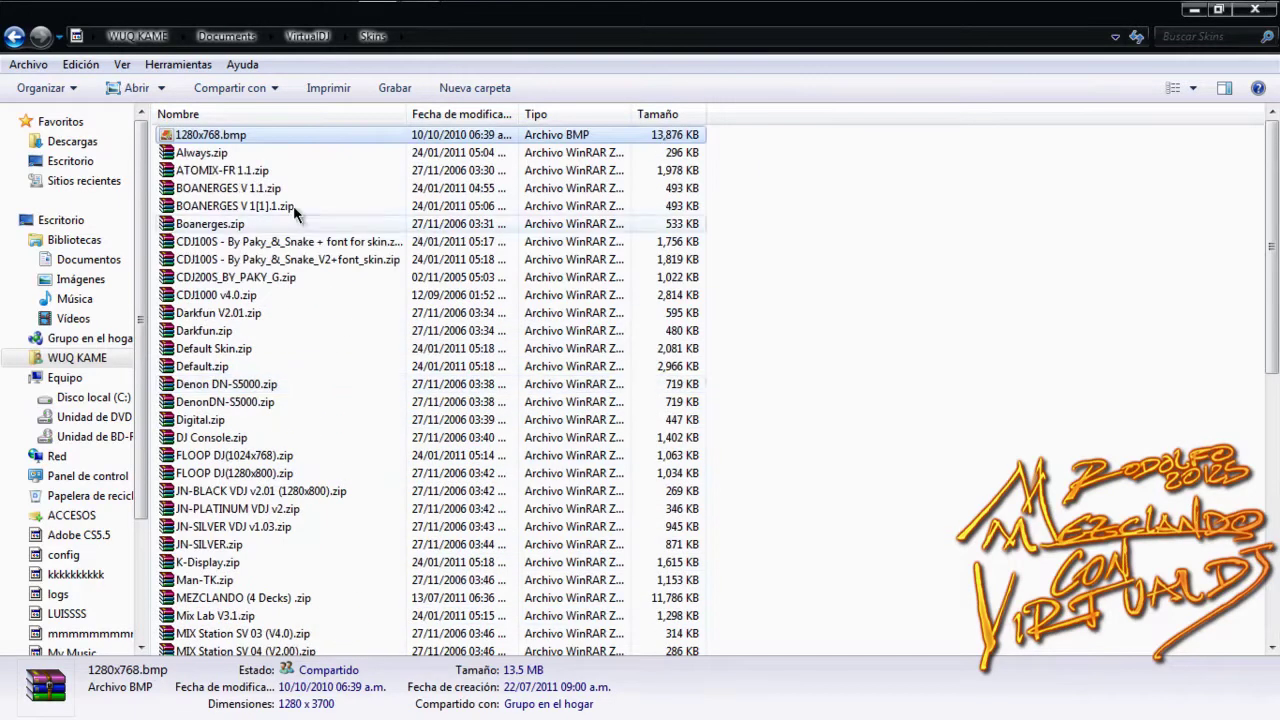
pyautogui.doubleClick(195, 142)
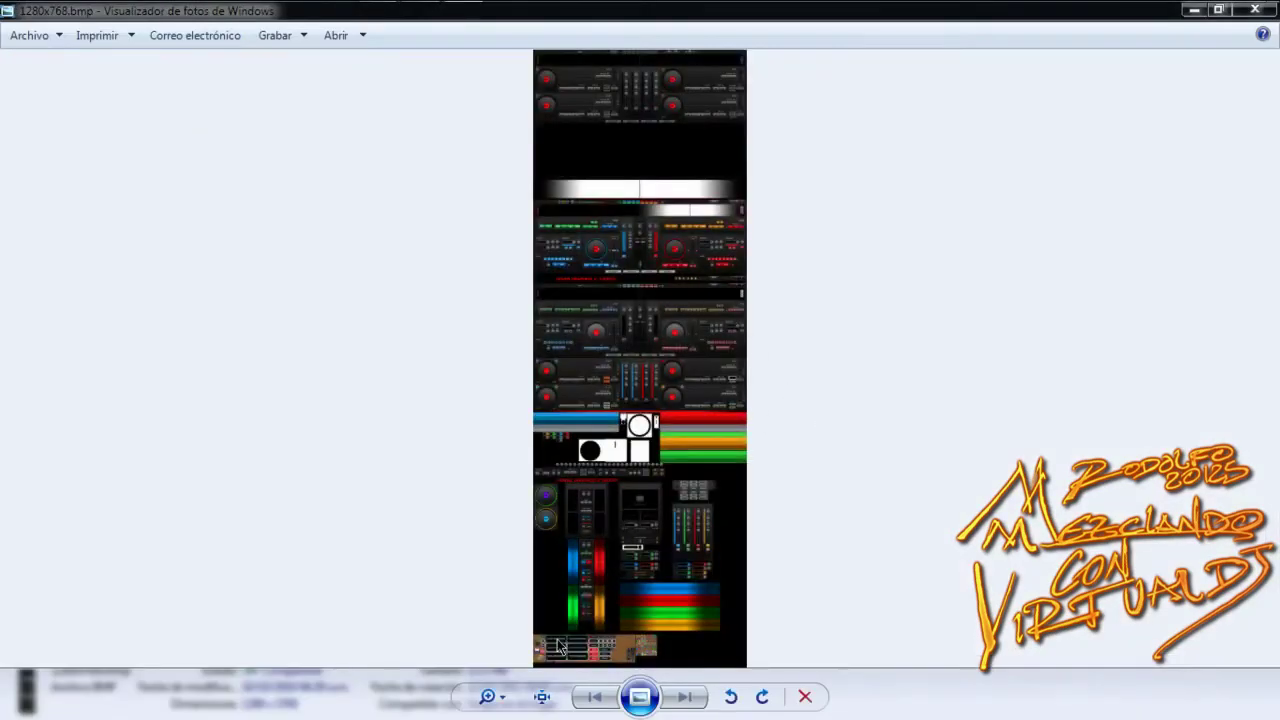
pyautogui.click(542, 696)
pyautogui.moveTo(619, 487); pyautogui.dragTo(702, 393)
pyautogui.hotkey('ctrl', '0')
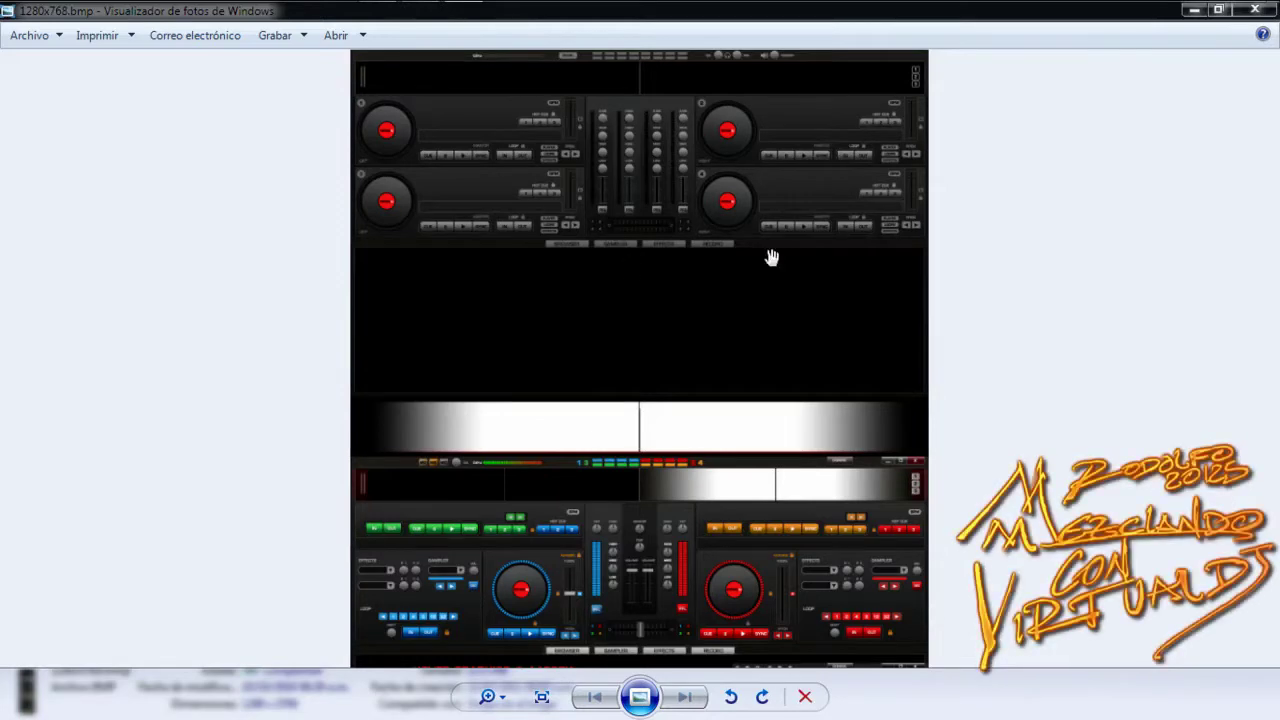
pyautogui.click(1262, 11)
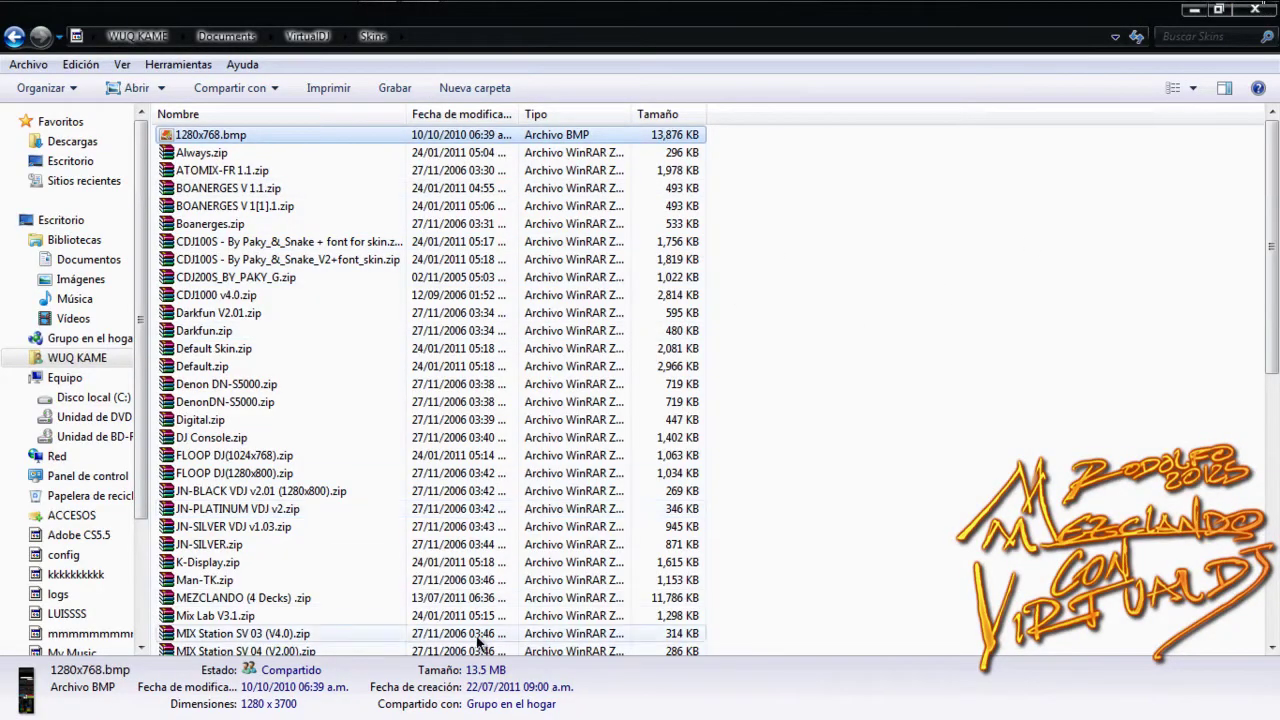
# Launch Photoshop and open 1280x768.bmp from the Skins folder in it
pyautogui.moveTo(470, 688)
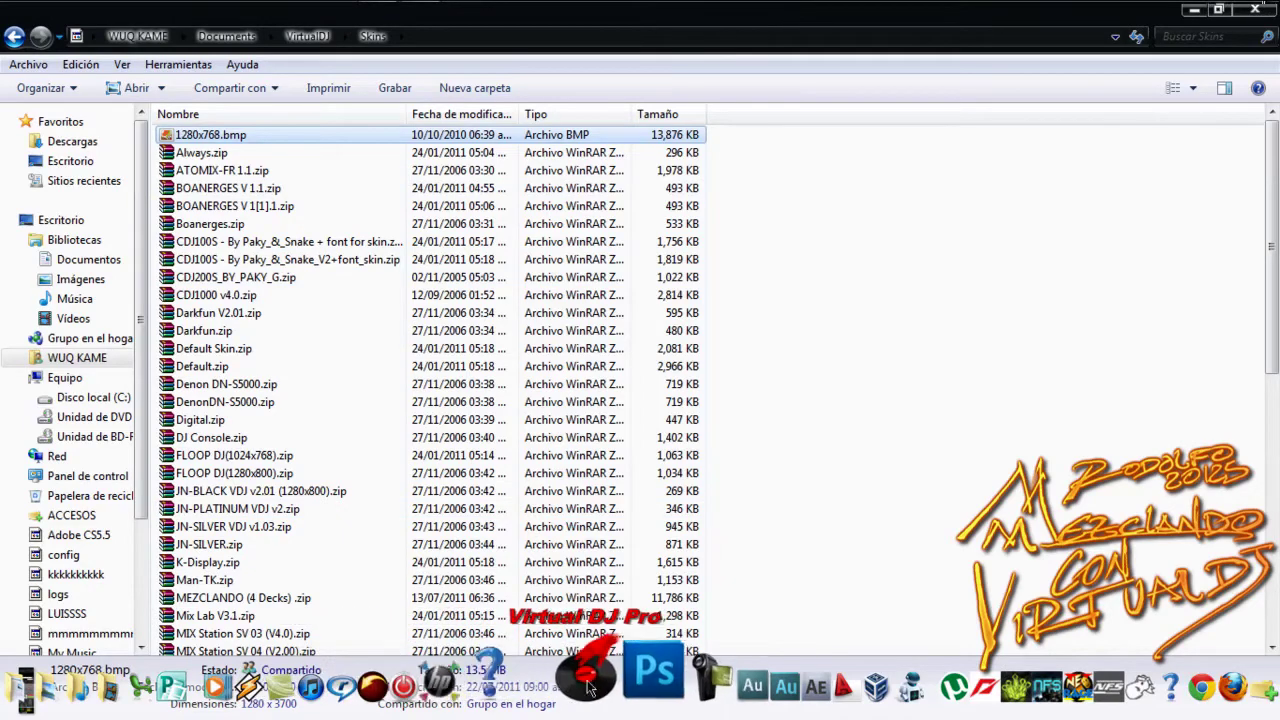
pyautogui.click(622, 678)
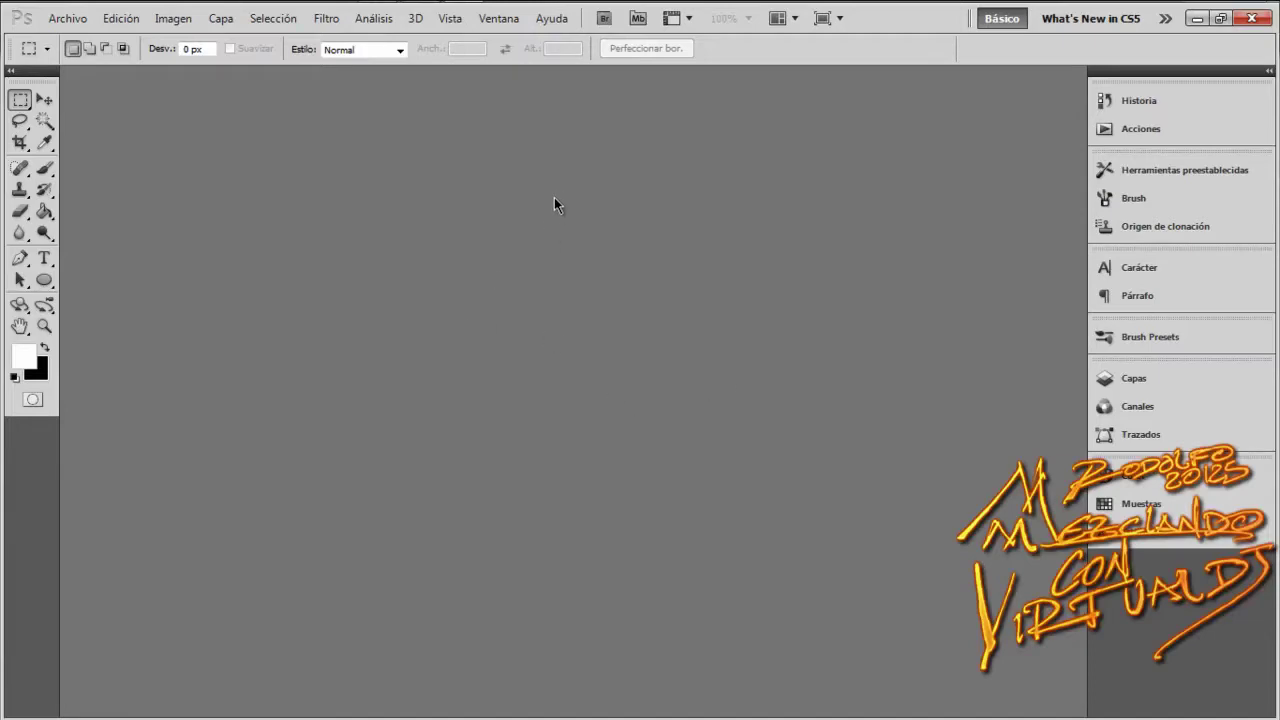
pyautogui.click(1196, 18)
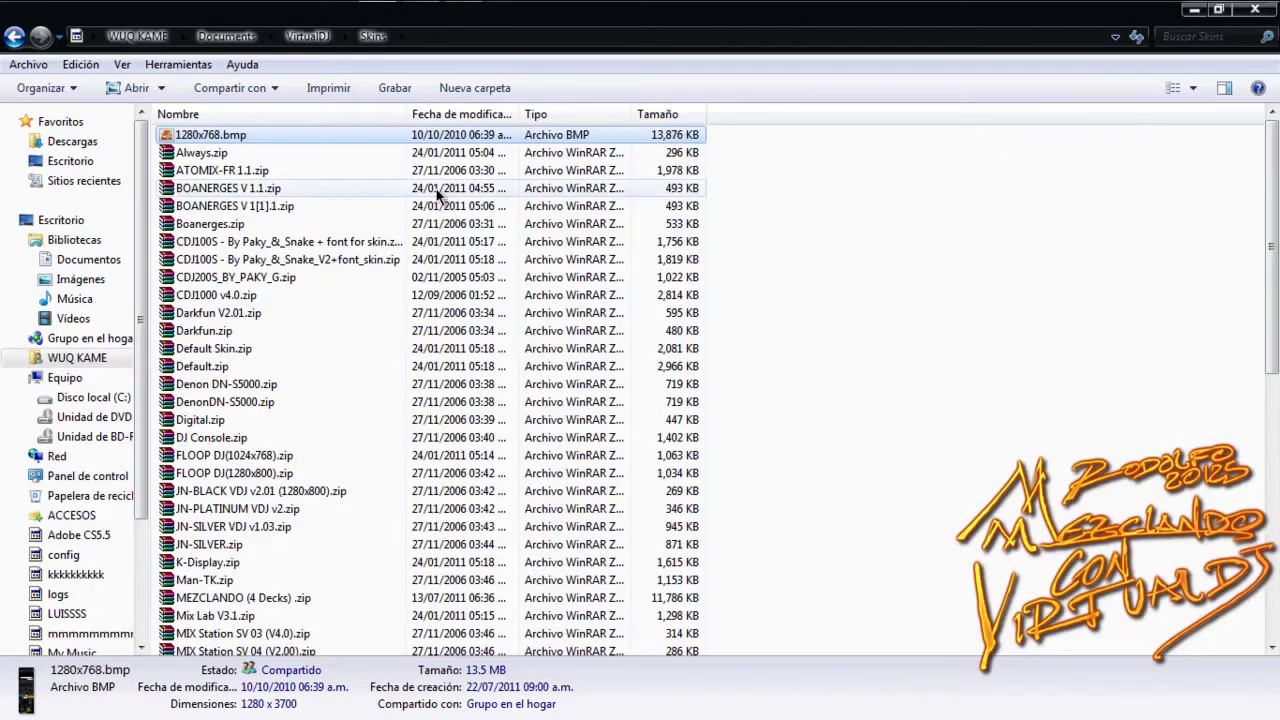
pyautogui.moveTo(195, 136); pyautogui.dragTo(470, 290)
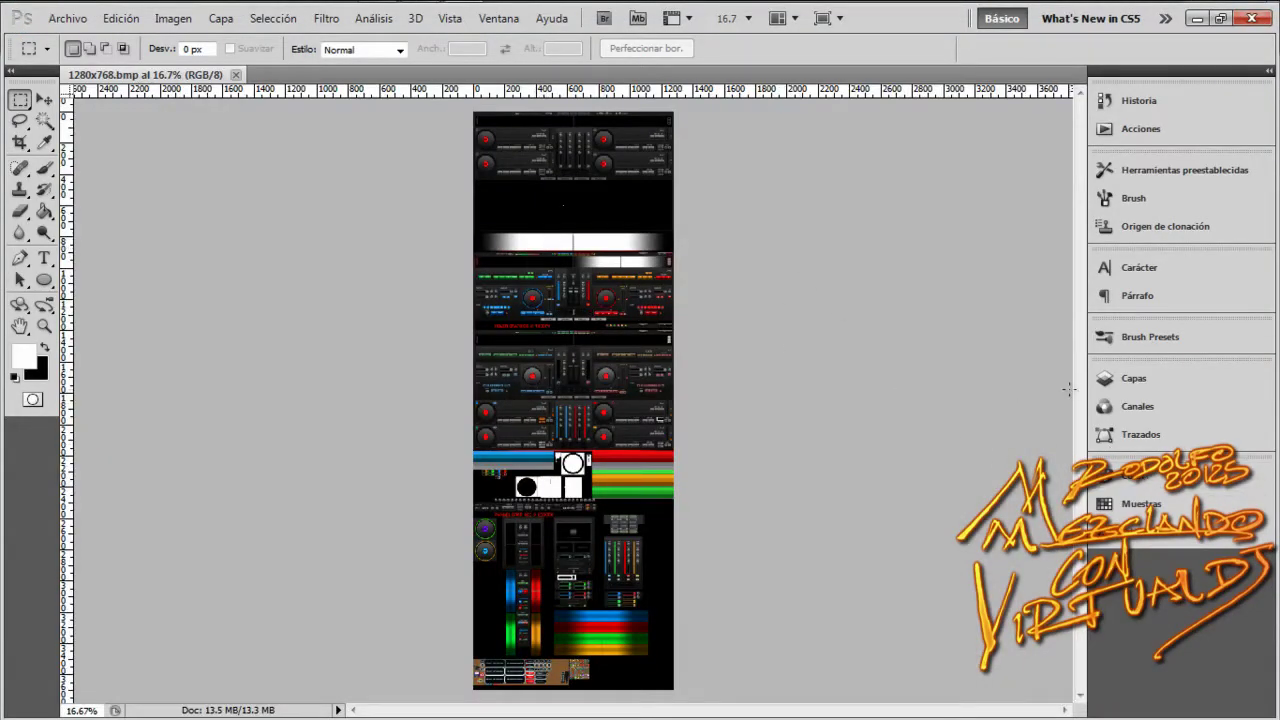
# Convert the locked Fondo background into a regular editable layer with the default settings
pyautogui.click(1110, 380)
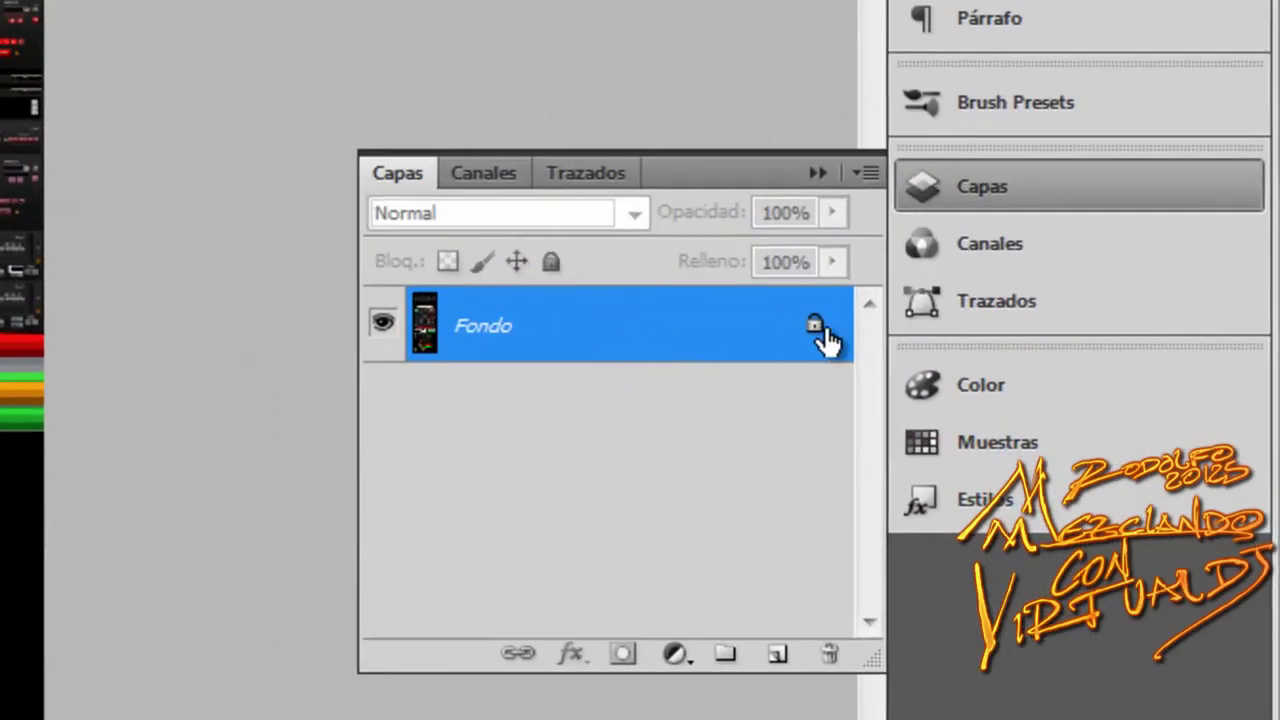
pyautogui.doubleClick(578, 338)
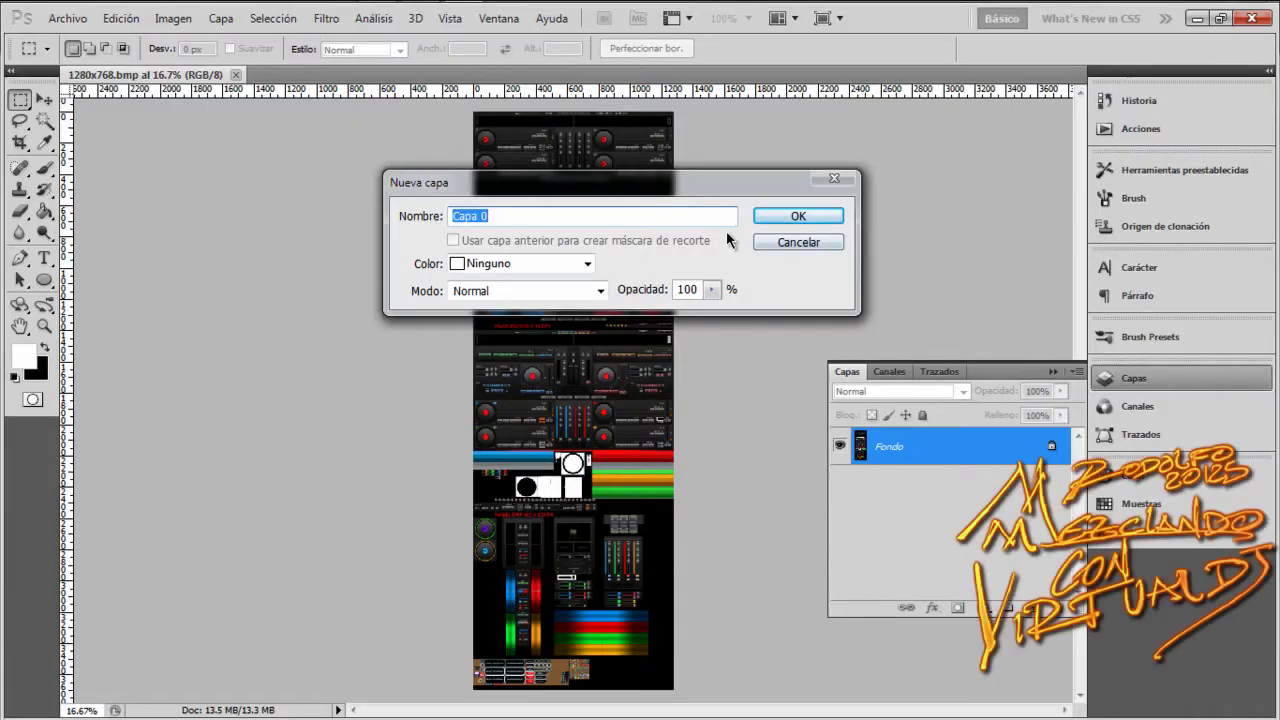
pyautogui.click(797, 217)
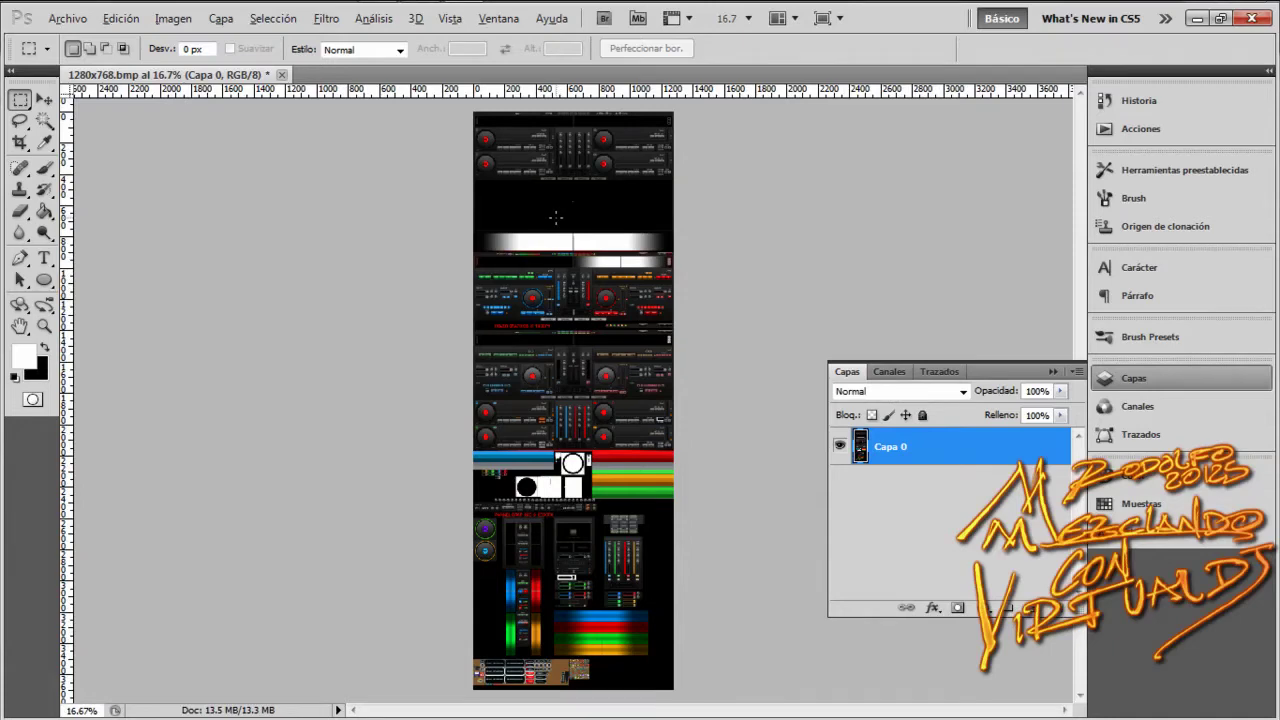
# Place MEZCLANDO CON VIRTUAL DJ.png from the EPSON ESCAN folder of the Imágenes library into the skin image
pyautogui.scroll(5, 555, 217)
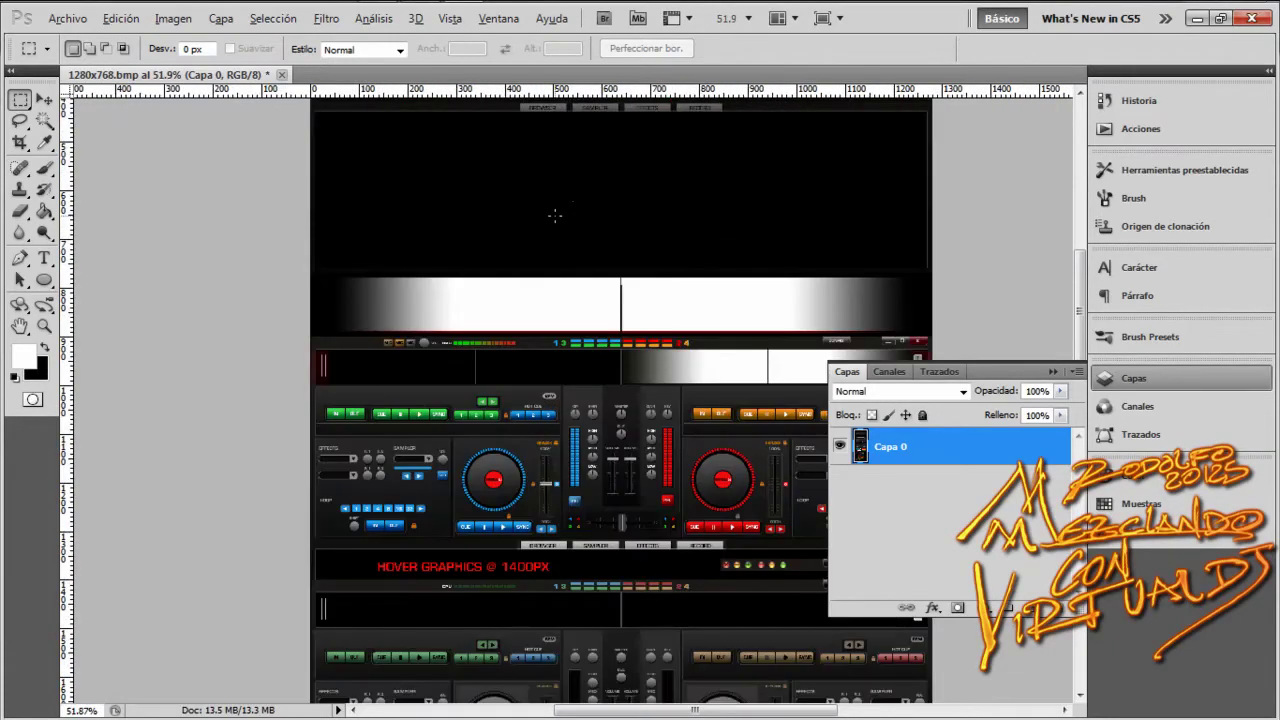
pyautogui.scroll(3, 555, 217)
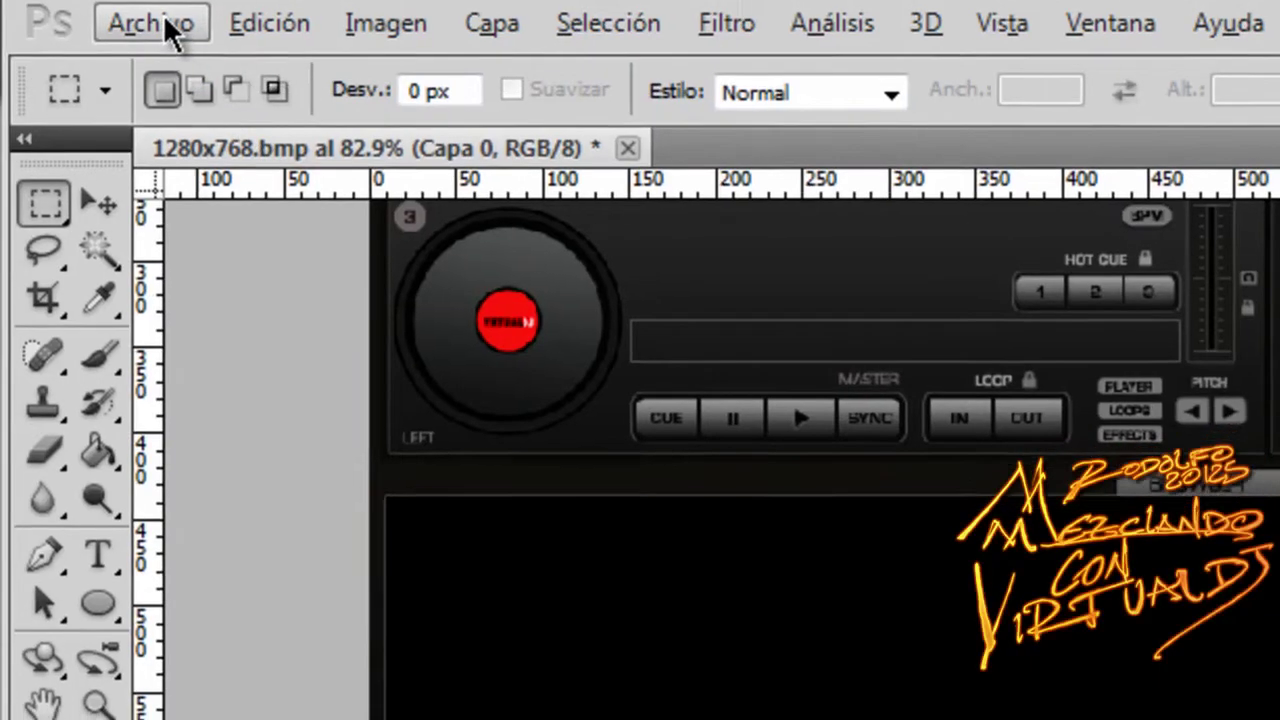
pyautogui.click(155, 41)
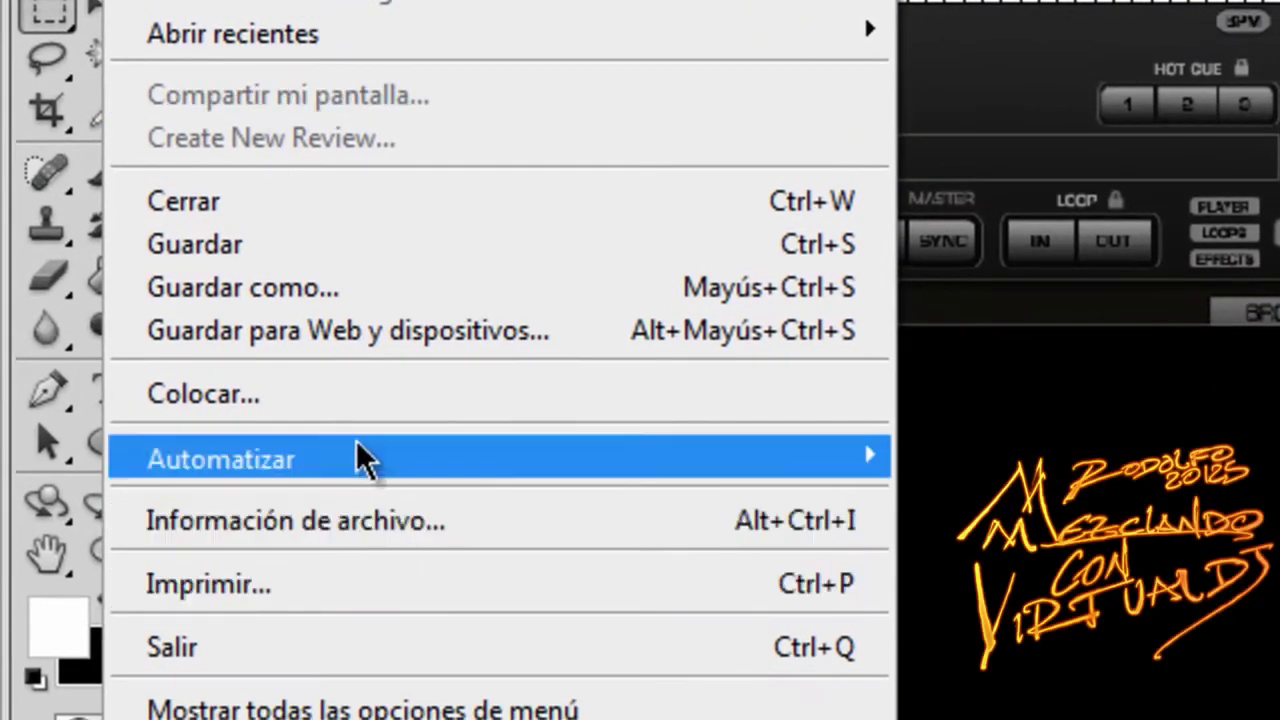
pyautogui.click(270, 398)
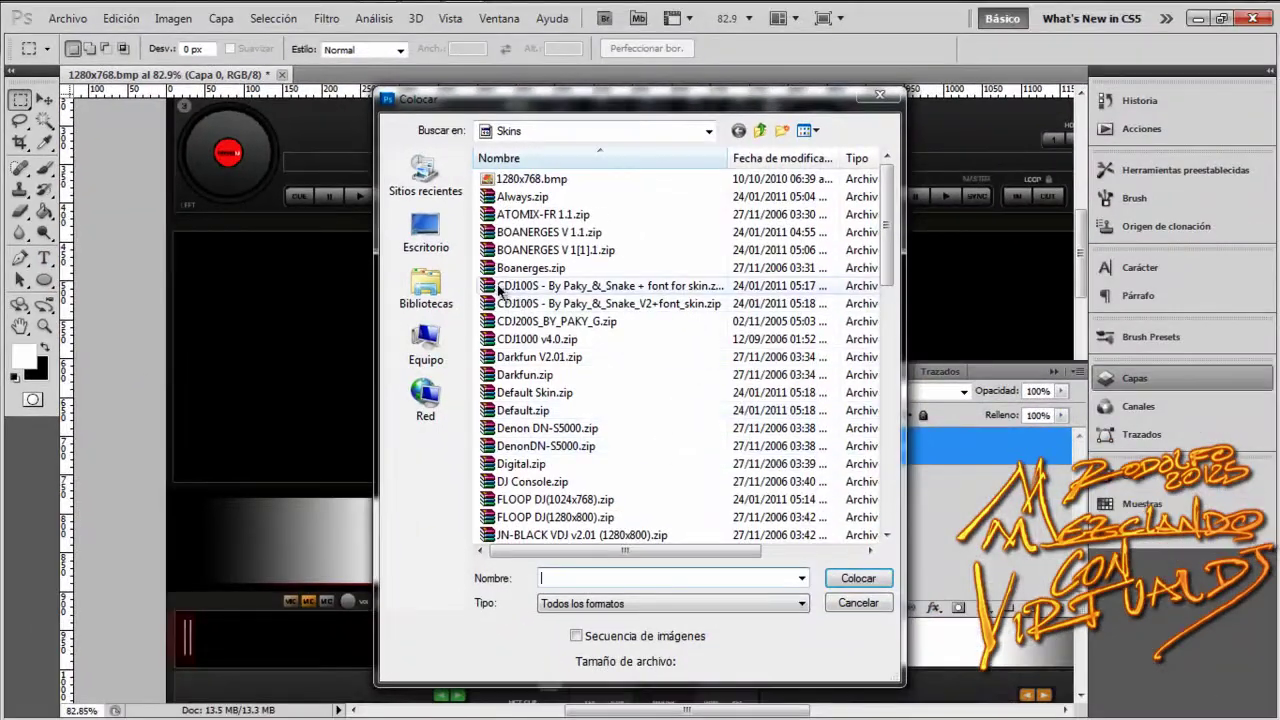
pyautogui.click(430, 288)
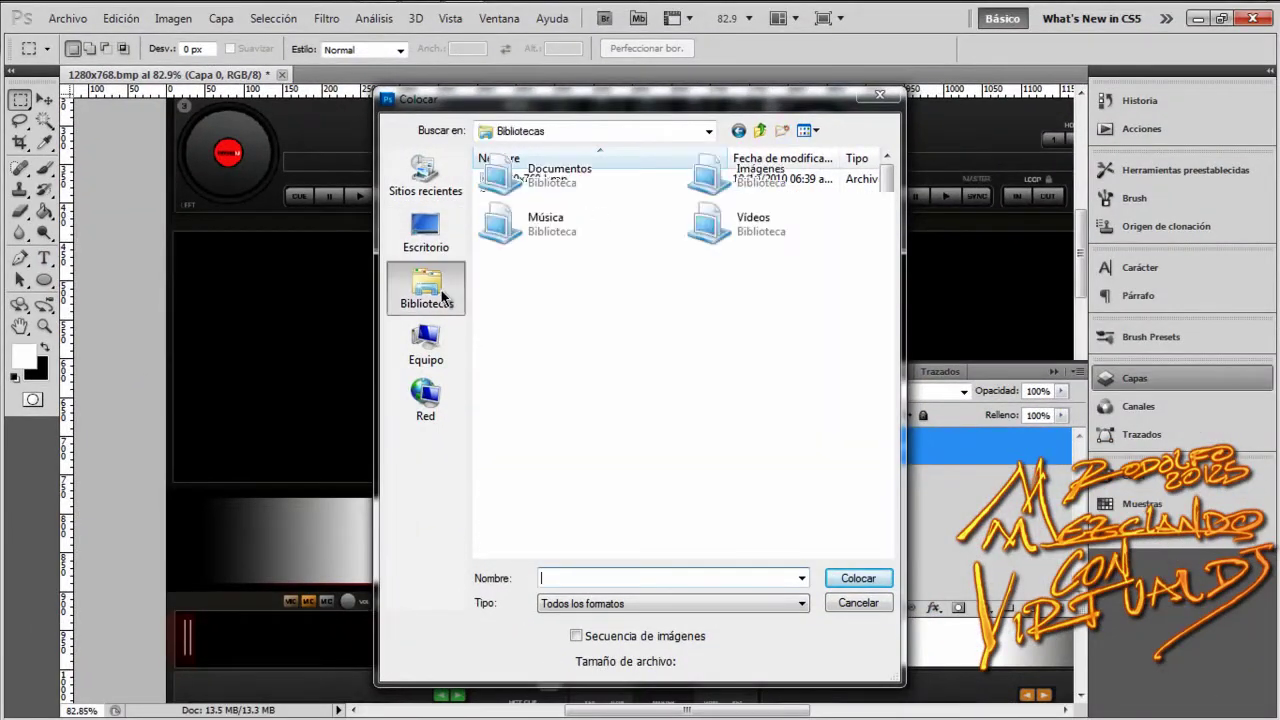
pyautogui.doubleClick(760, 175)
pyautogui.scroll(-3, 663, 305)
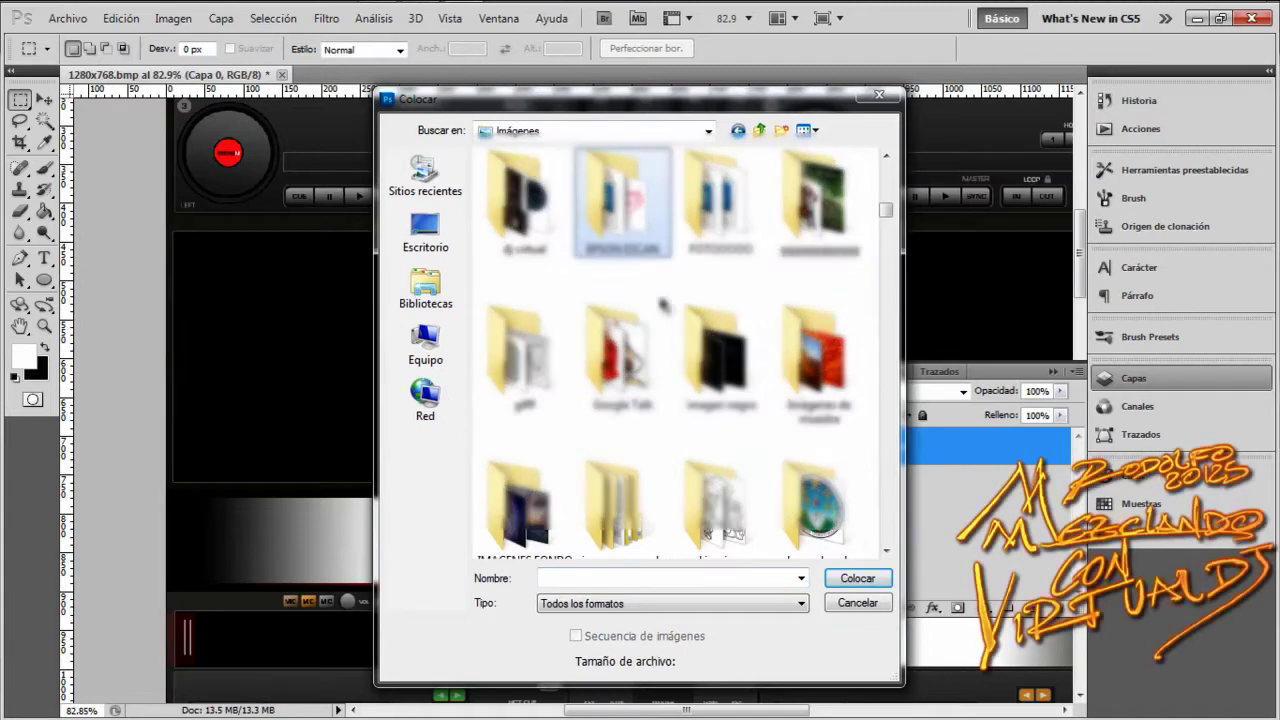
pyautogui.doubleClick(622, 200)
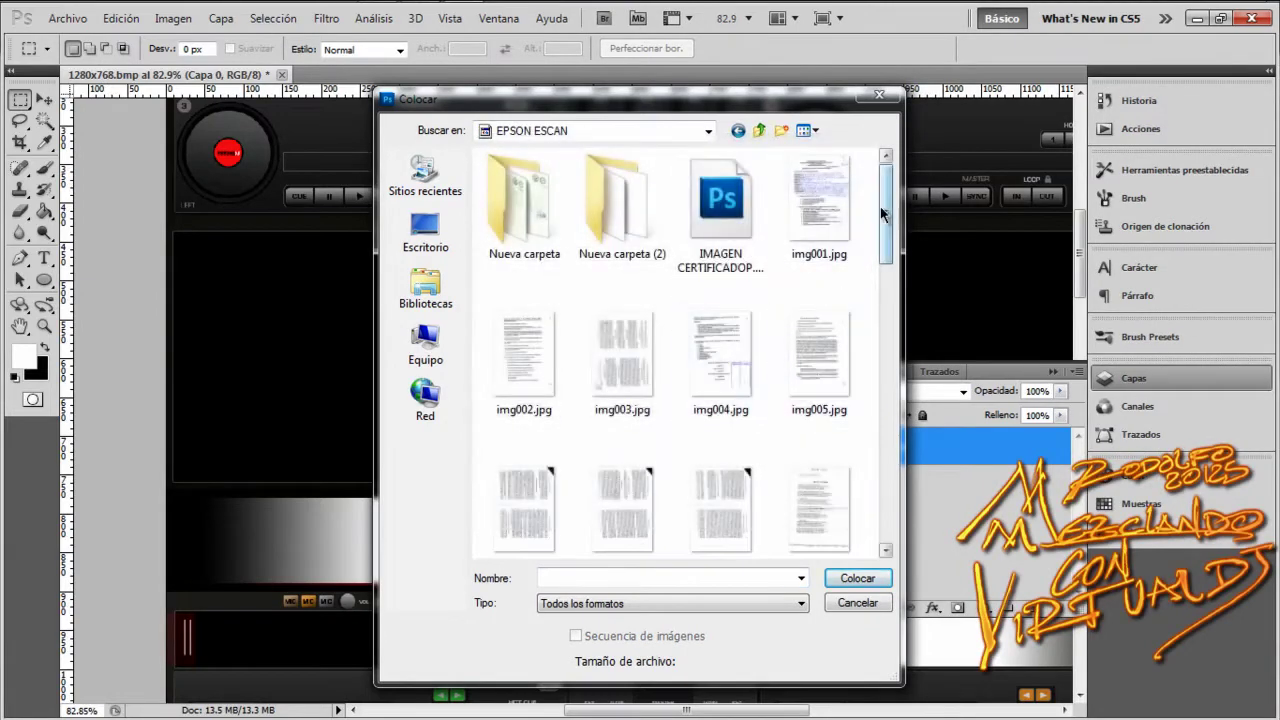
pyautogui.moveTo(883, 213); pyautogui.dragTo(885, 491)
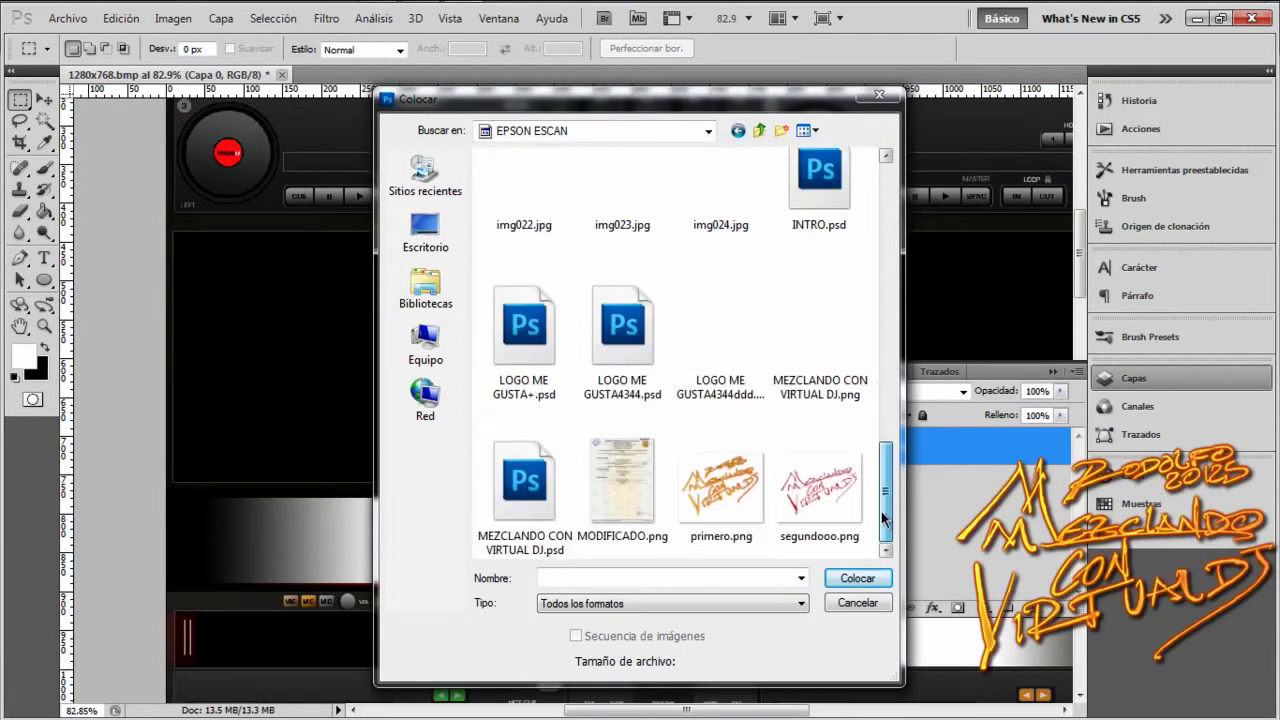
pyautogui.click(815, 340)
pyautogui.click(857, 578)
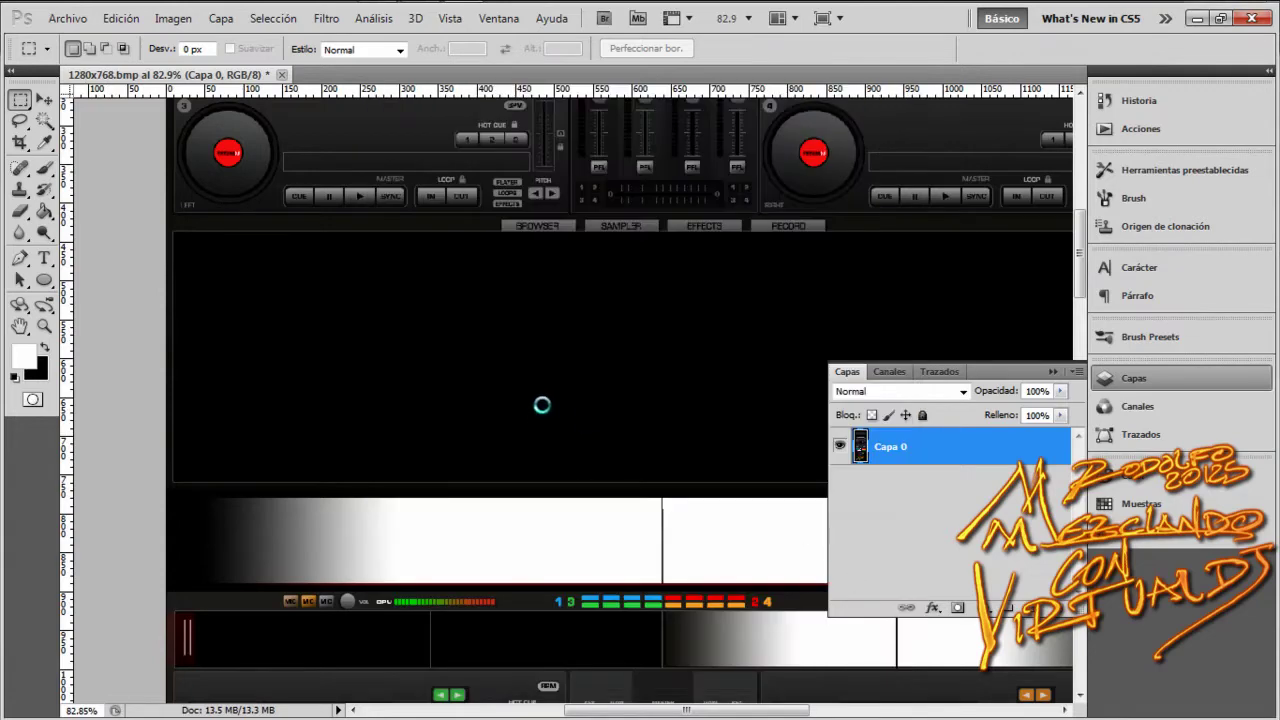
# Fit the placed logo into the empty black browser area, scaled to about 243% width and 115% height and rotated about 4.8°
pyautogui.moveTo(585, 433); pyautogui.dragTo(619, 385)
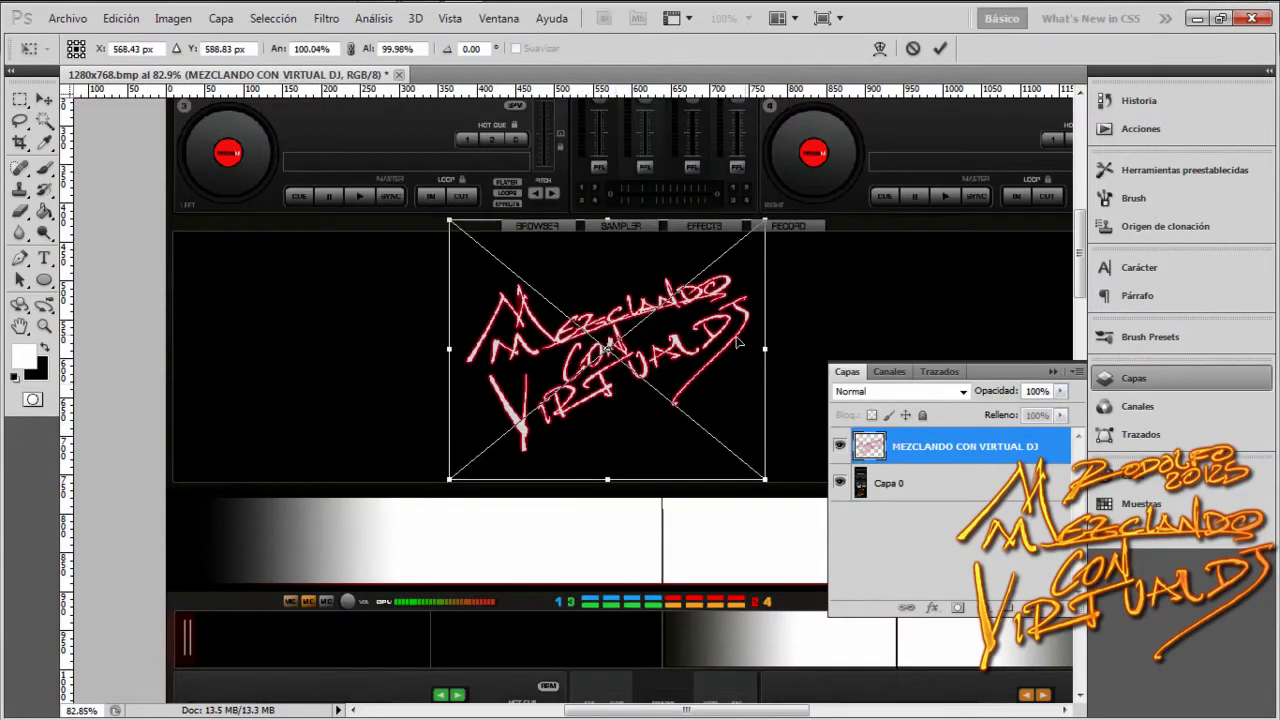
pyautogui.moveTo(765, 349); pyautogui.dragTo(969, 347)
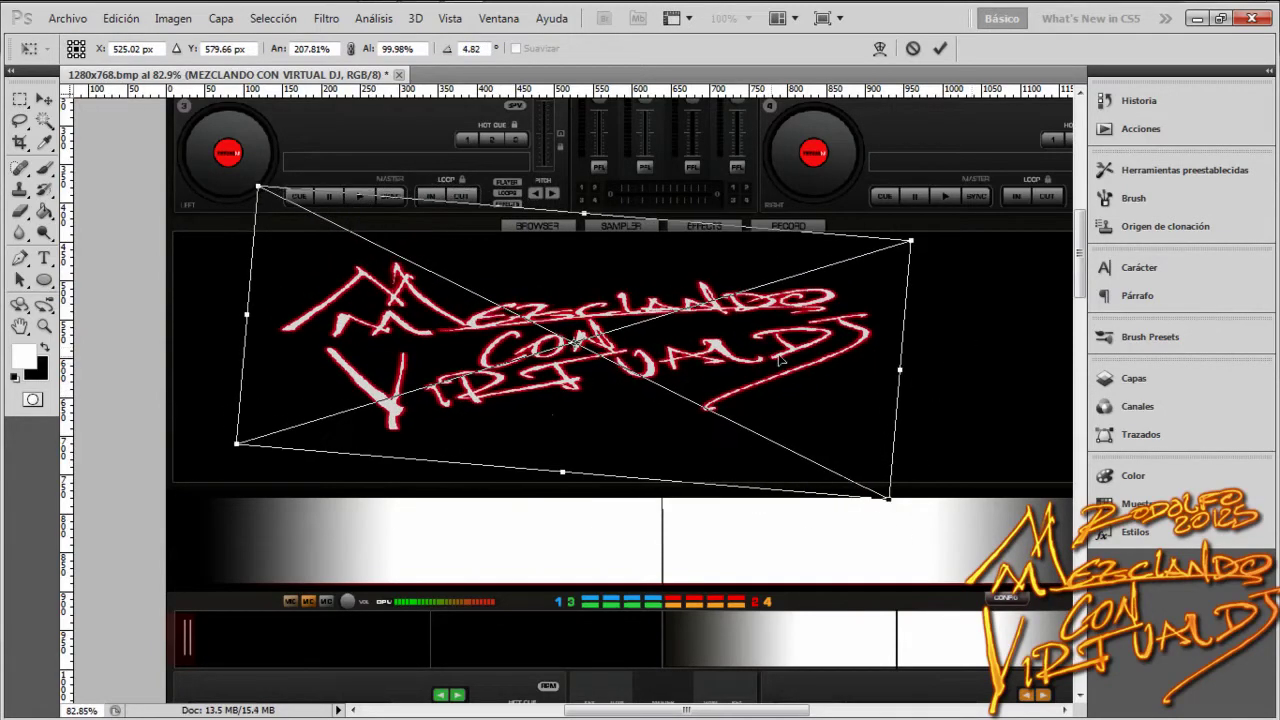
pyautogui.moveTo(561, 476); pyautogui.dragTo(559, 500)
pyautogui.moveTo(673, 377); pyautogui.dragTo(595, 380)
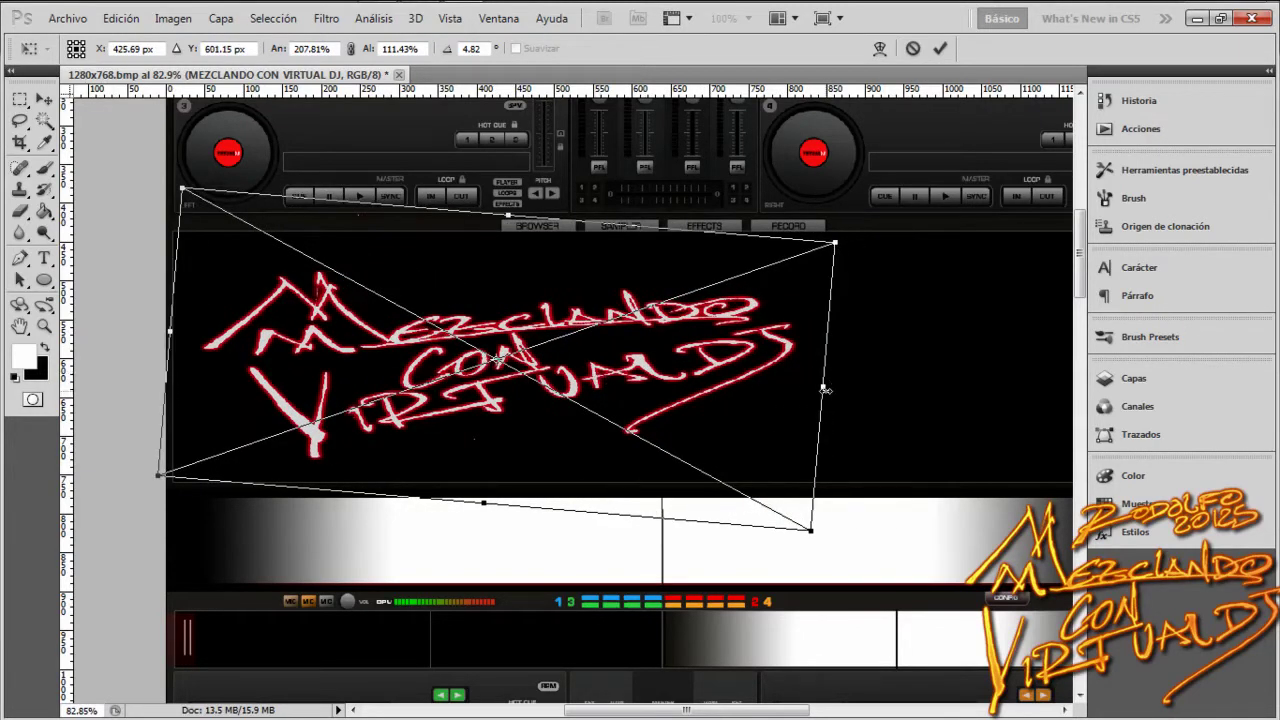
pyautogui.moveTo(826, 391); pyautogui.dragTo(936, 383)
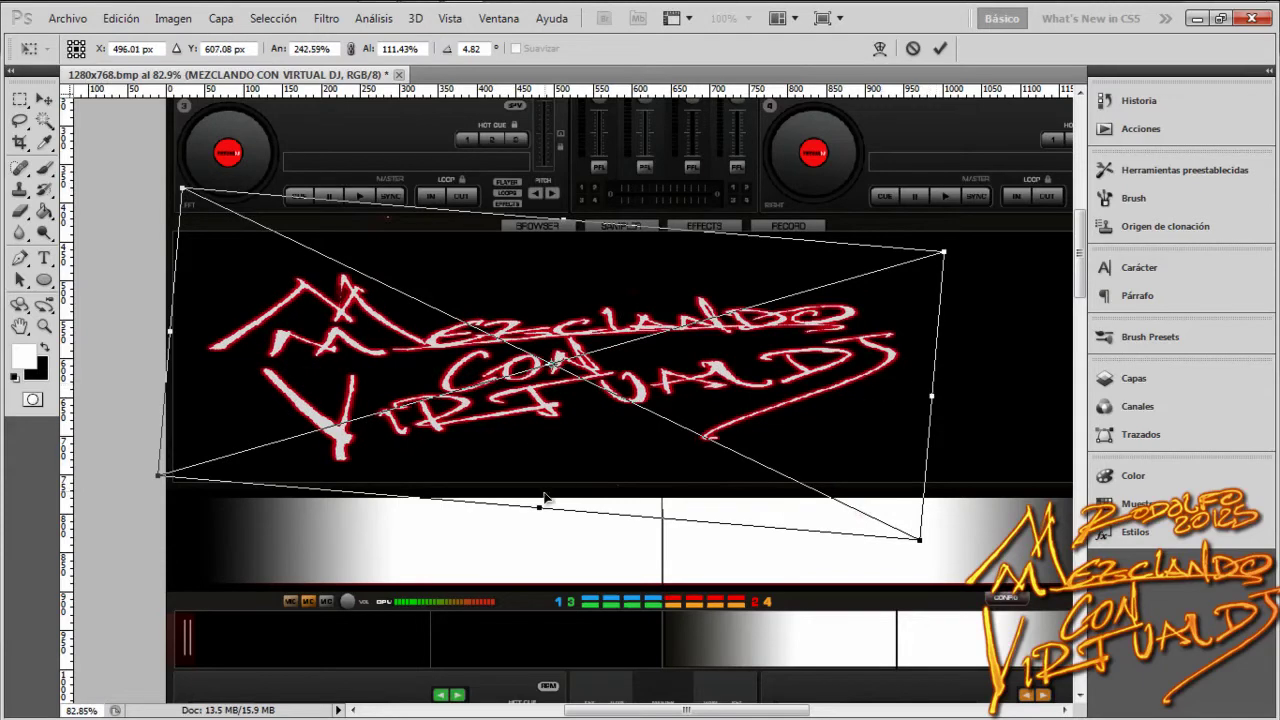
pyautogui.moveTo(539, 507); pyautogui.dragTo(538, 518)
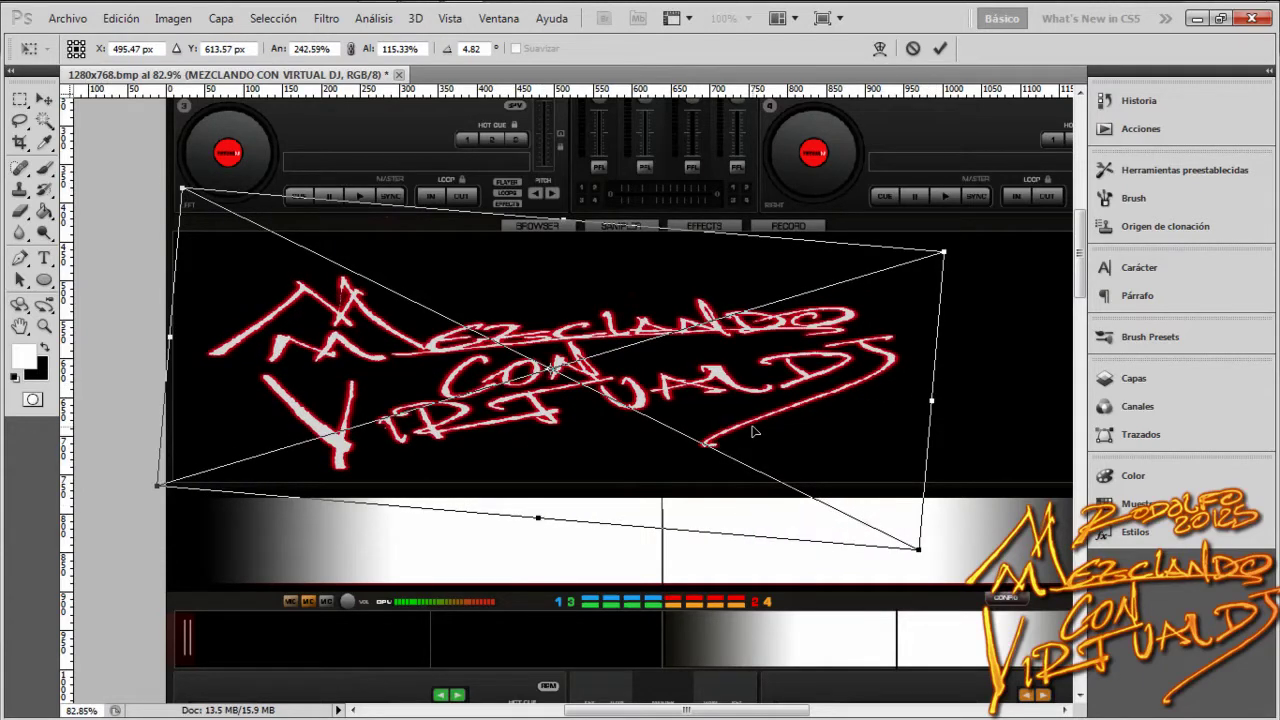
pyautogui.press('Return')
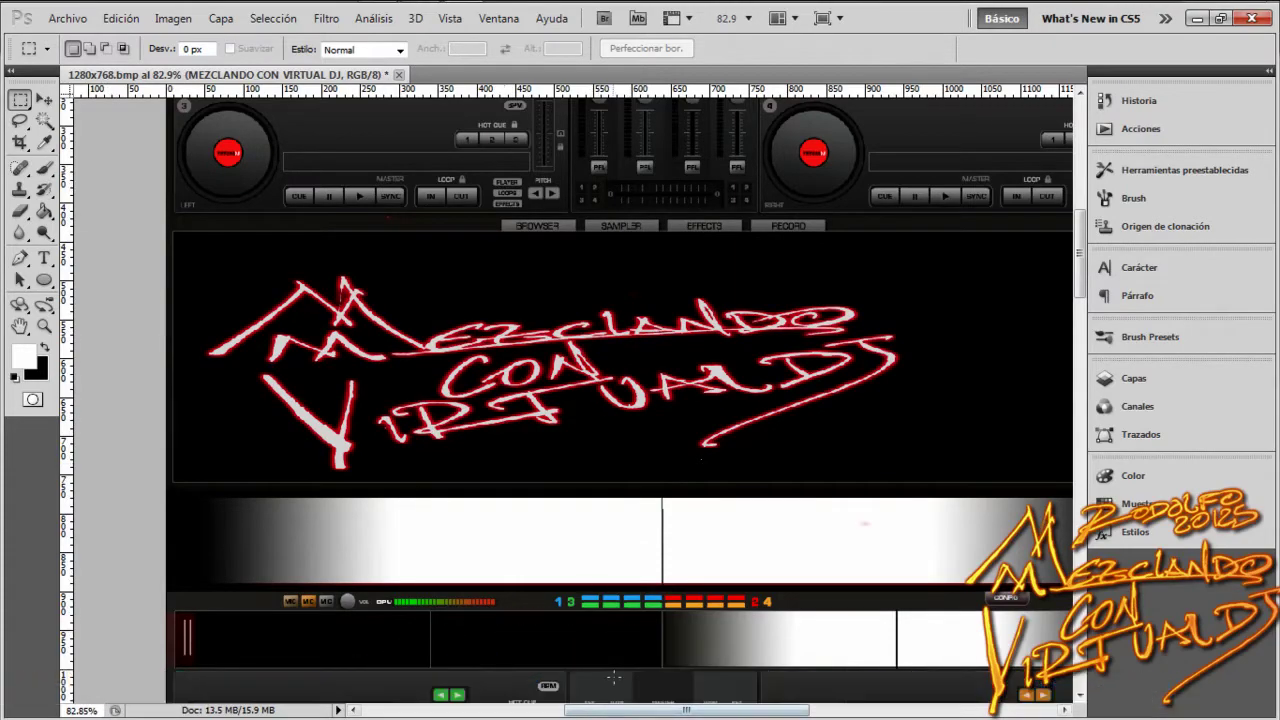
# Place the GIF of the cartoon dog with sunglasses from the Mis imágenes folder into the skin image
pyautogui.moveTo(620, 714); pyautogui.dragTo(688, 714)
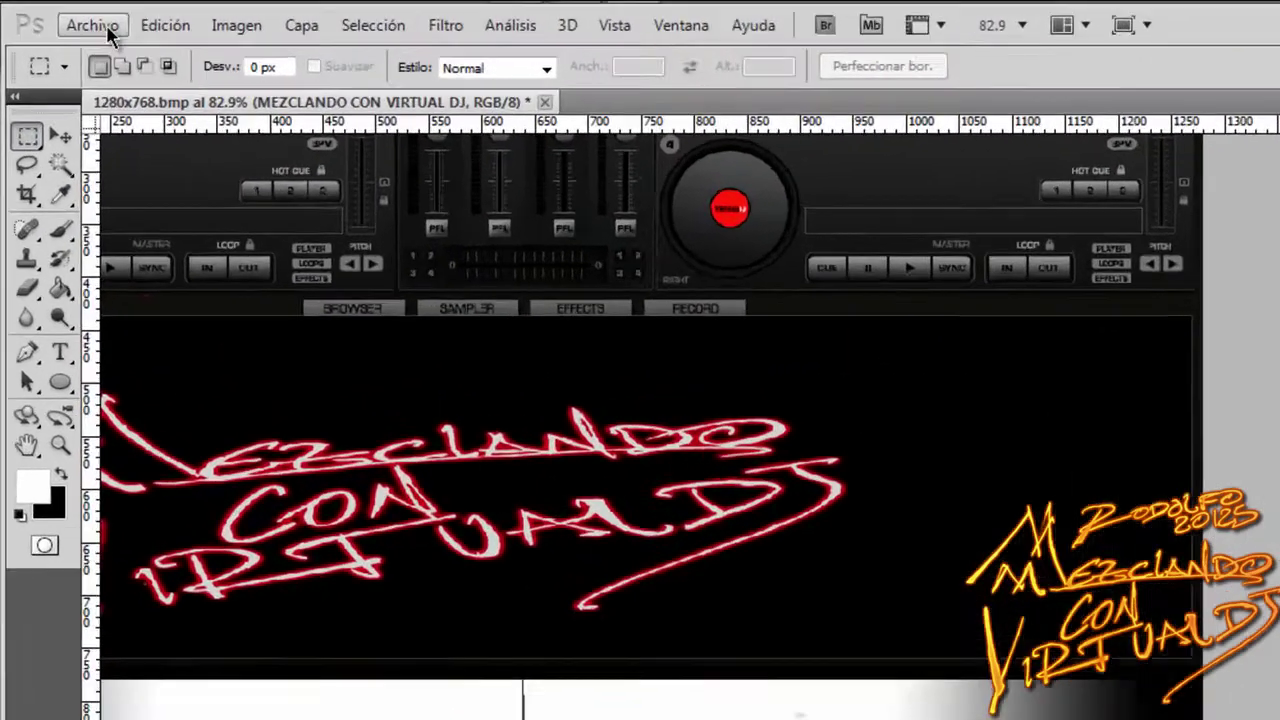
pyautogui.click(68, 18)
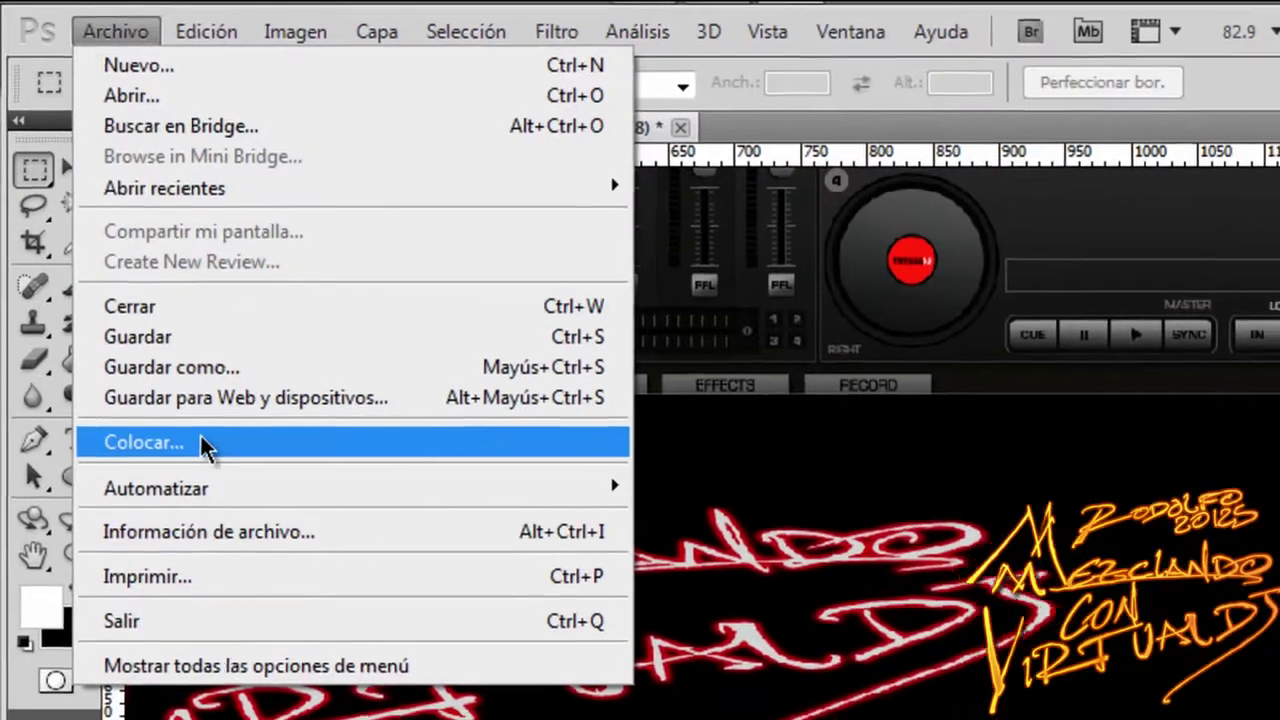
pyautogui.click(118, 265)
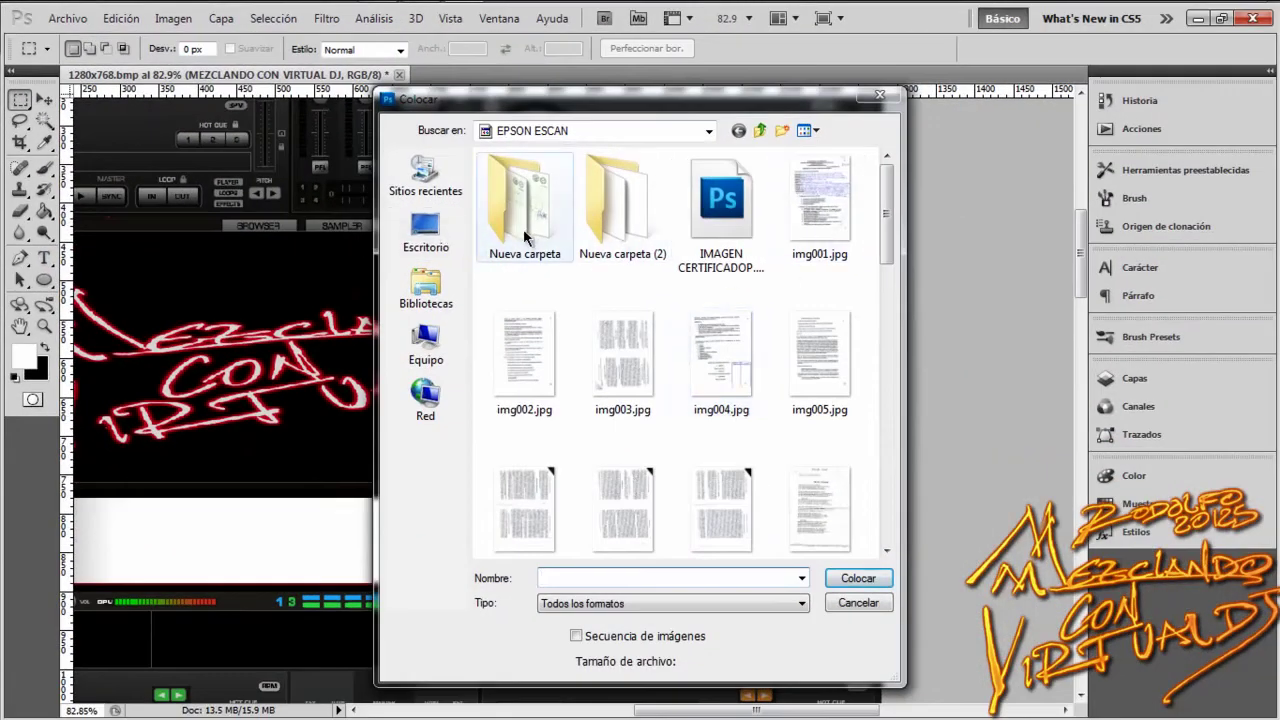
pyautogui.click(760, 130)
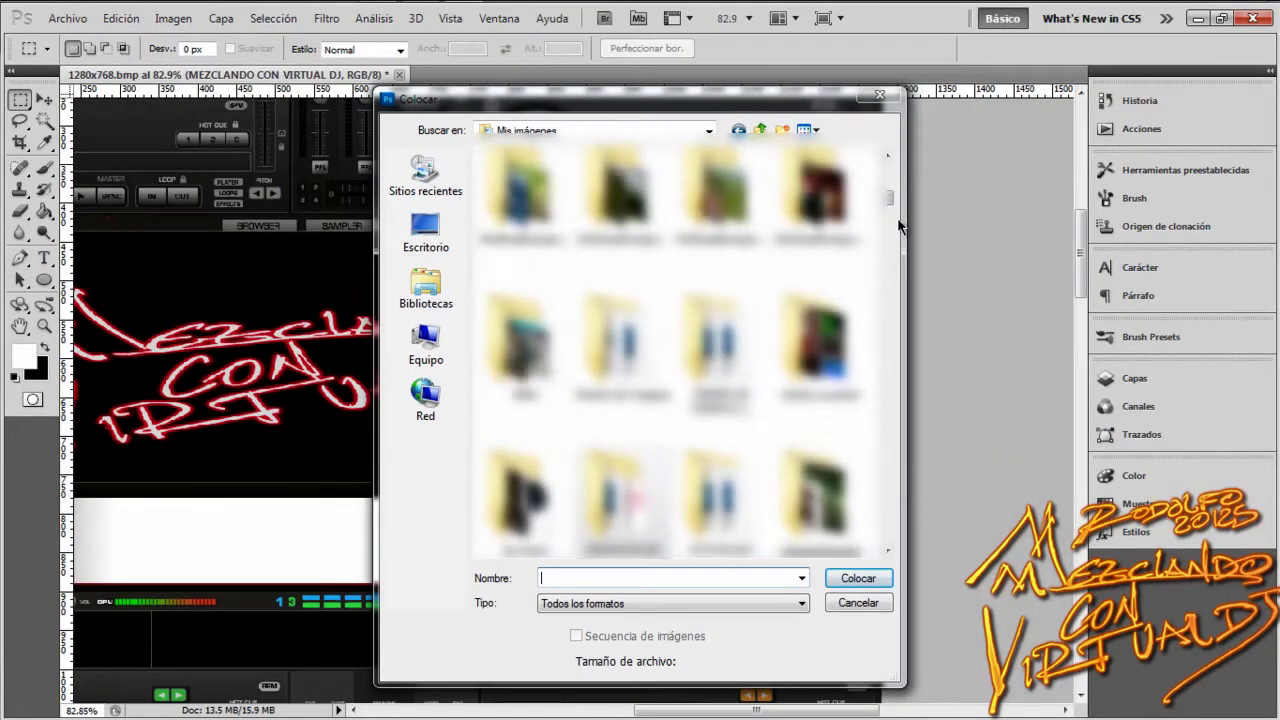
pyautogui.click(886, 550)
pyautogui.click(524, 340)
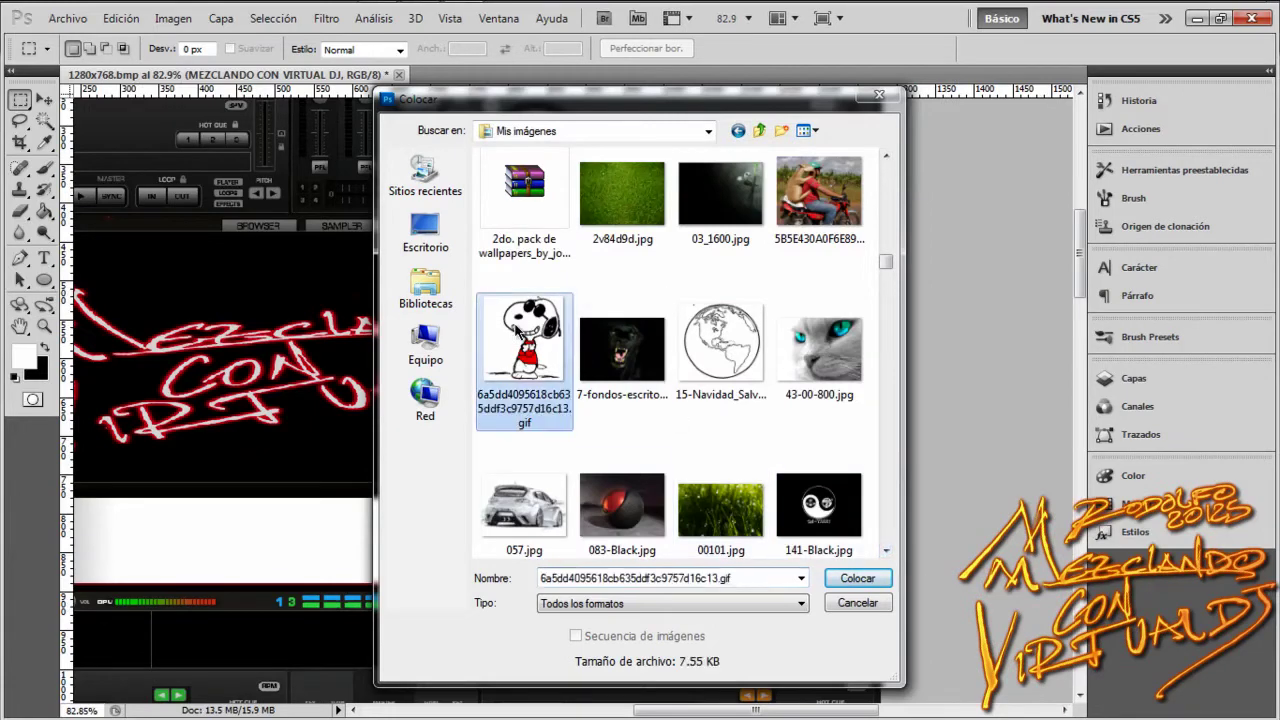
pyautogui.click(858, 584)
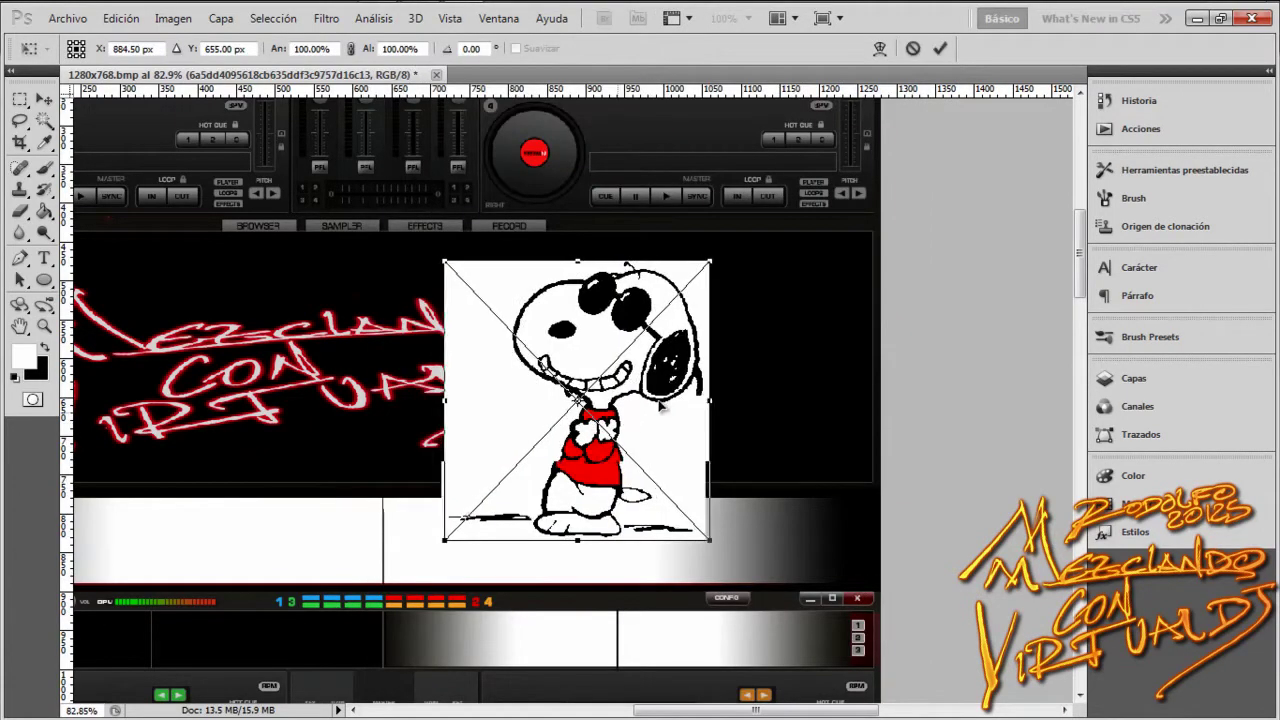
# Scale the placed dog picture to about 65% width and 72% height and position it beside the logo in the black browser area
pyautogui.moveTo(617, 334); pyautogui.dragTo(759, 378)
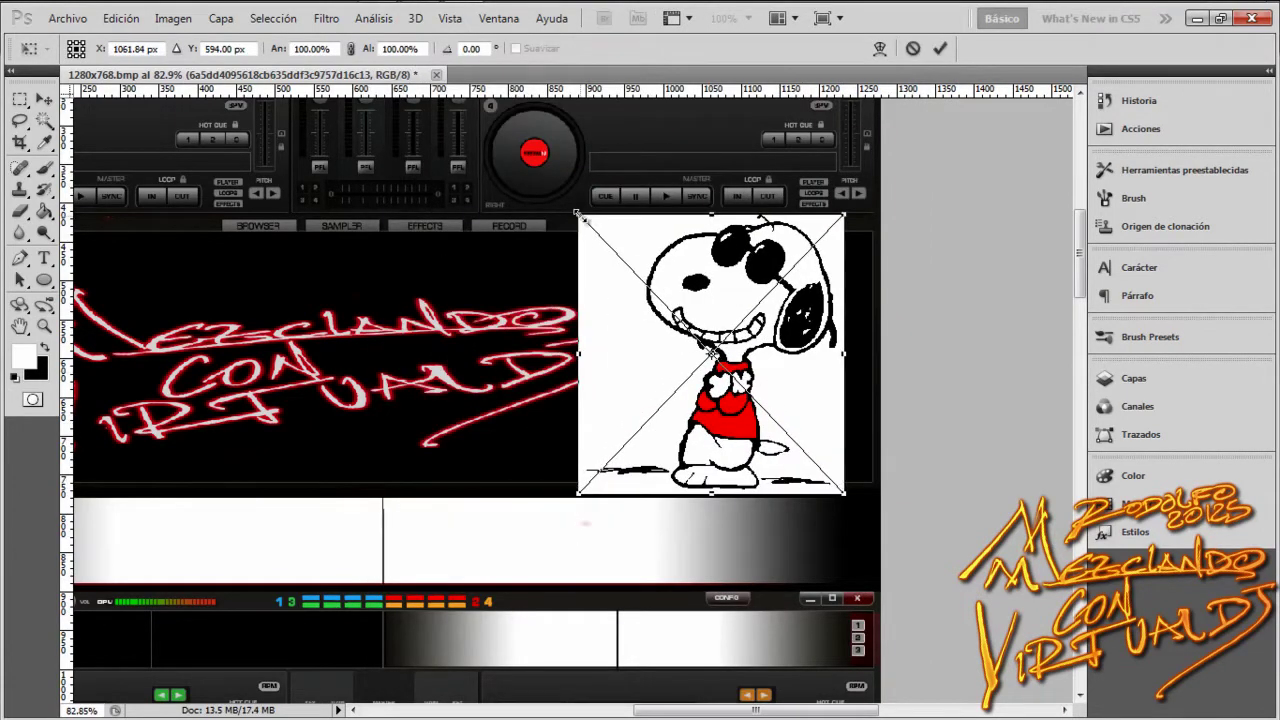
pyautogui.moveTo(577, 213); pyautogui.dragTo(669, 293)
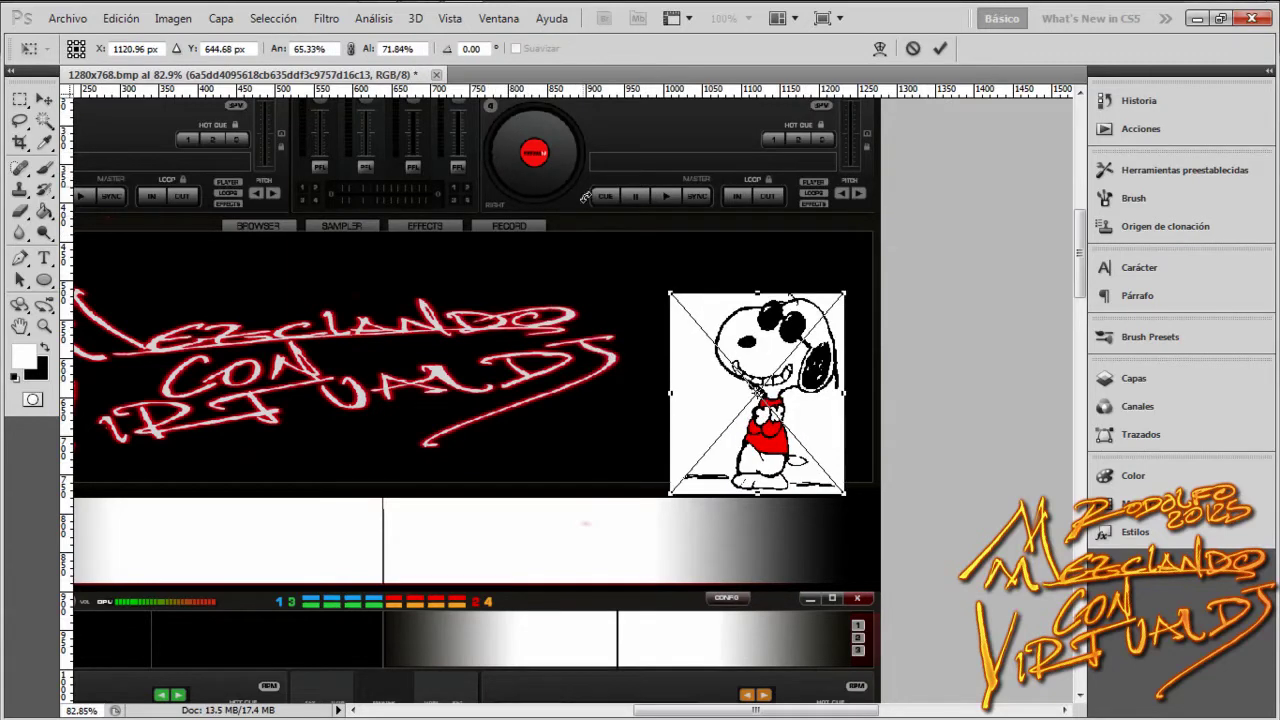
pyautogui.moveTo(716, 400); pyautogui.dragTo(716, 374)
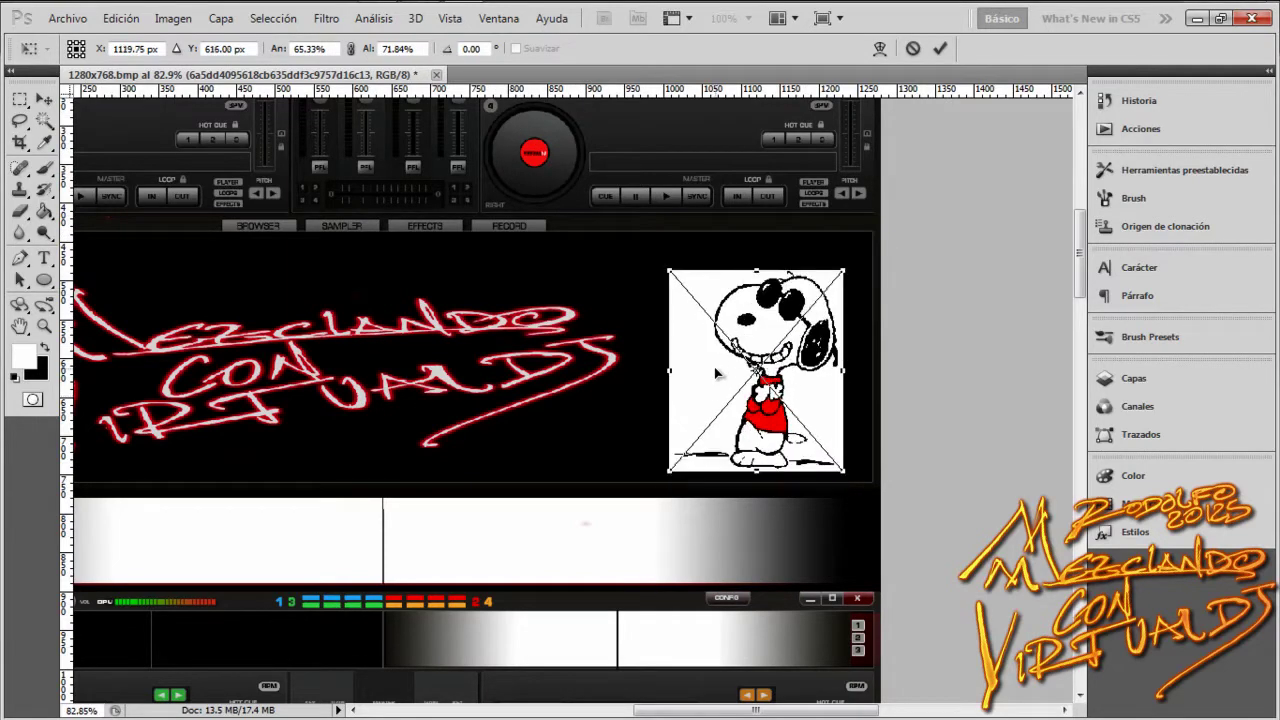
pyautogui.press('Return')
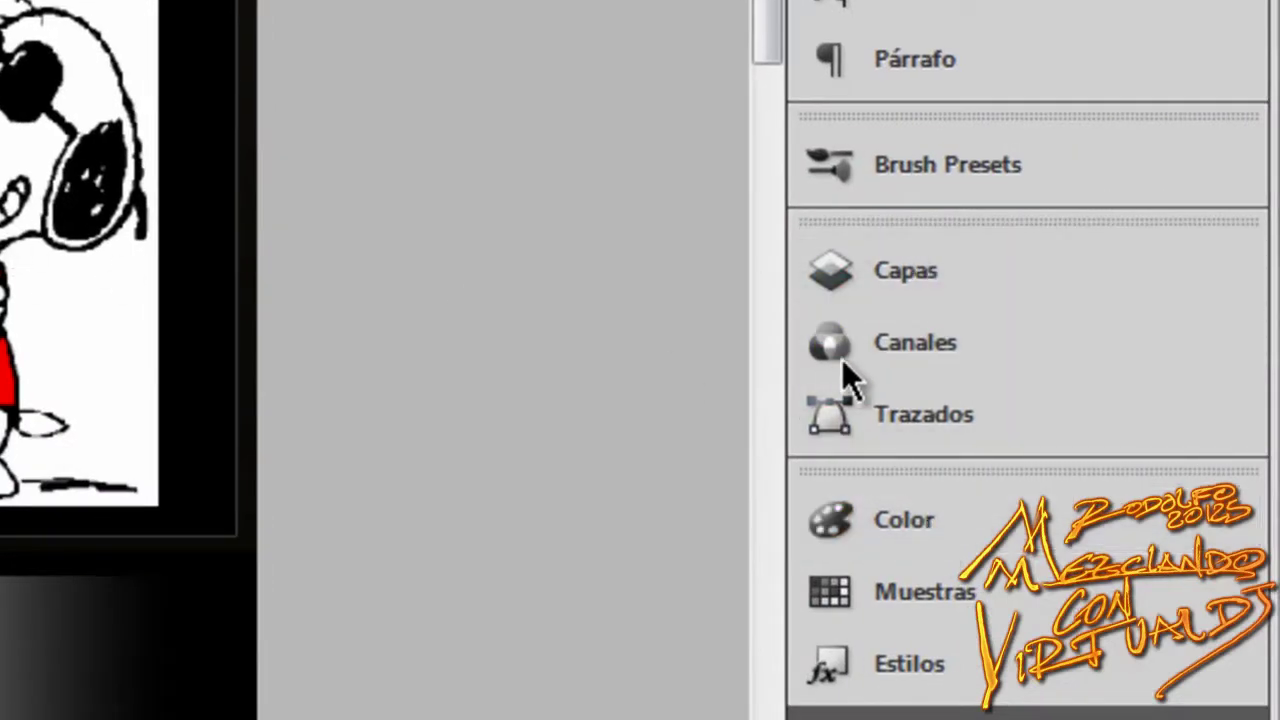
# Rasterize the placed dog layer so its pixels can be edited
pyautogui.click(928, 280)
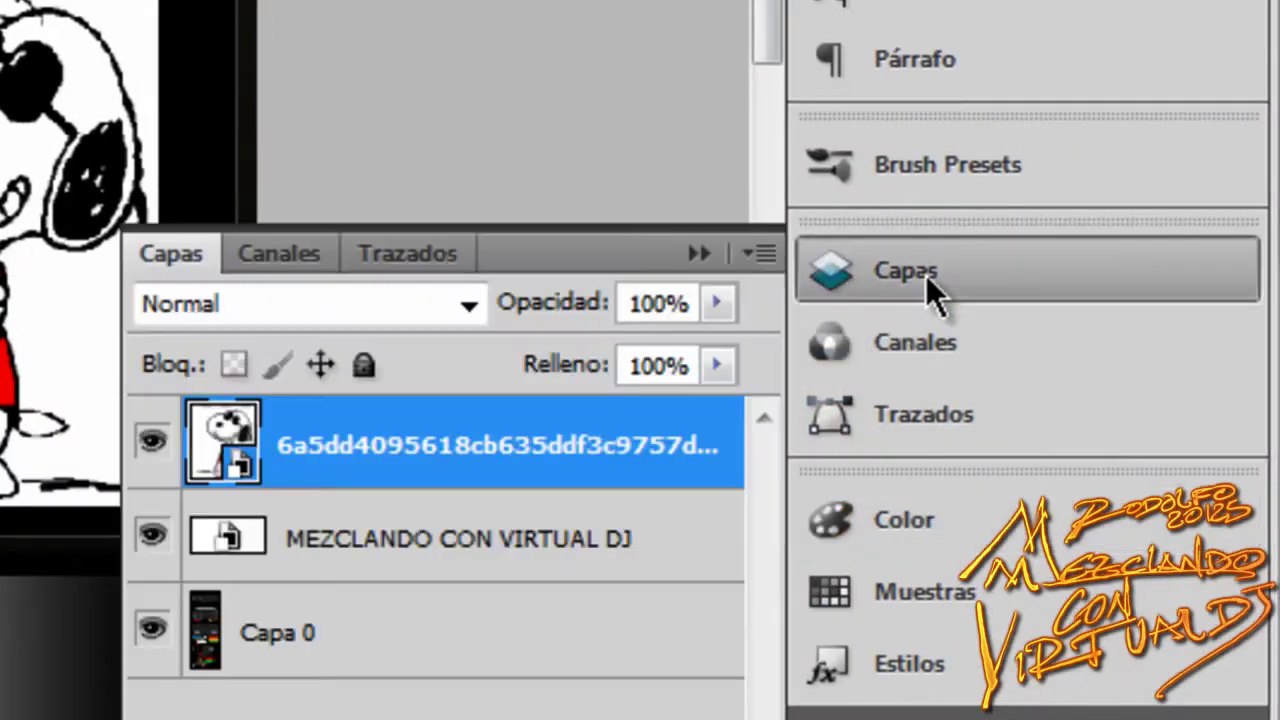
pyautogui.rightClick(427, 443)
pyautogui.click(621, 383)
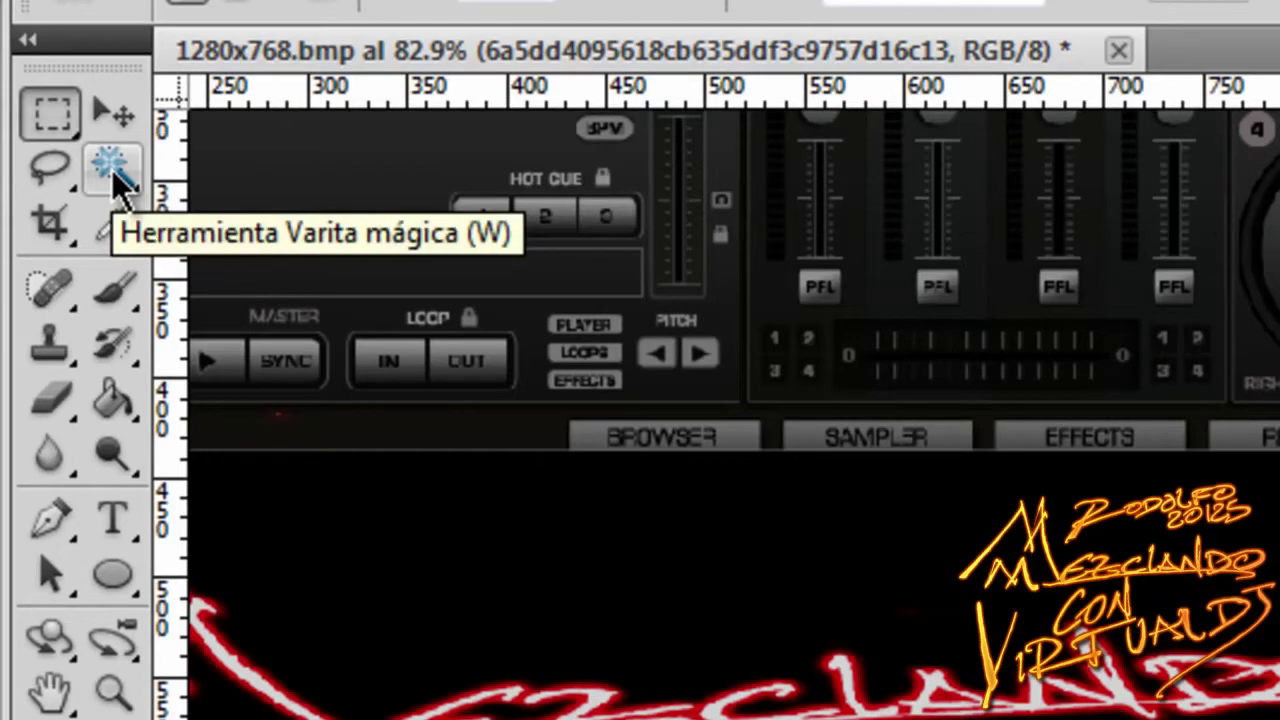
# Select the white background around the dog with the Magic Wand and delete it
pyautogui.click(112, 171)
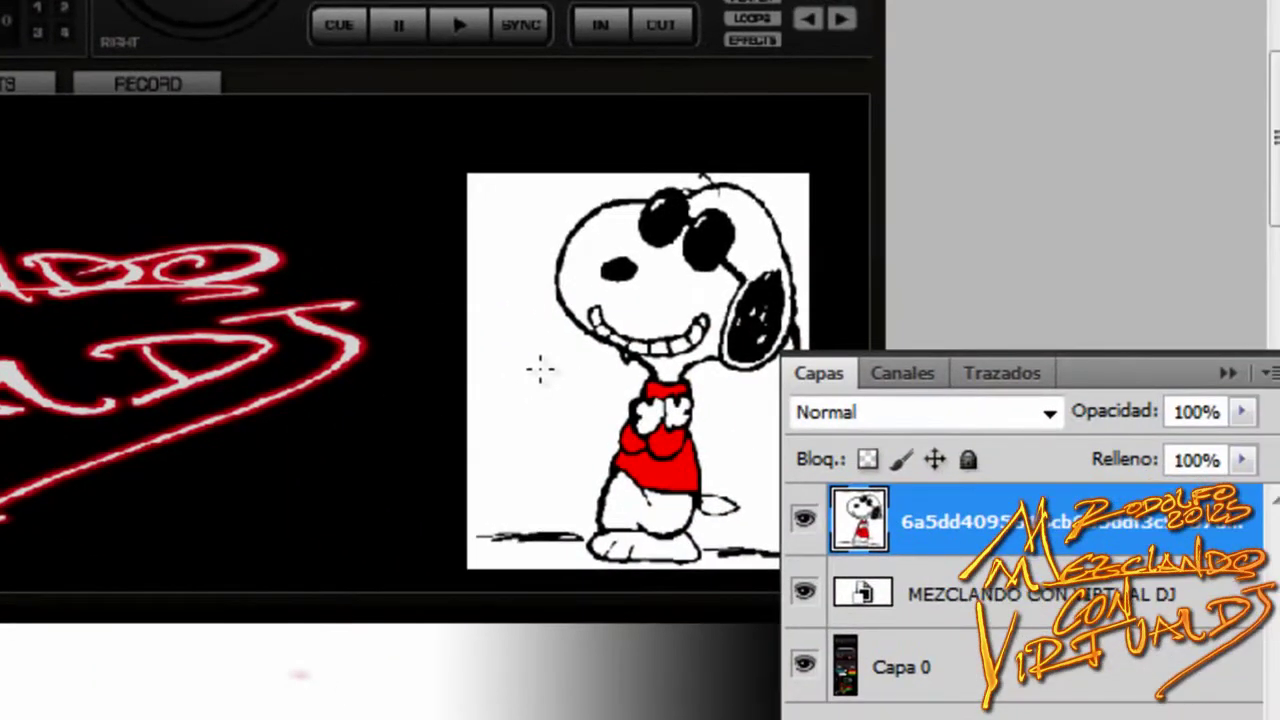
pyautogui.click(539, 370)
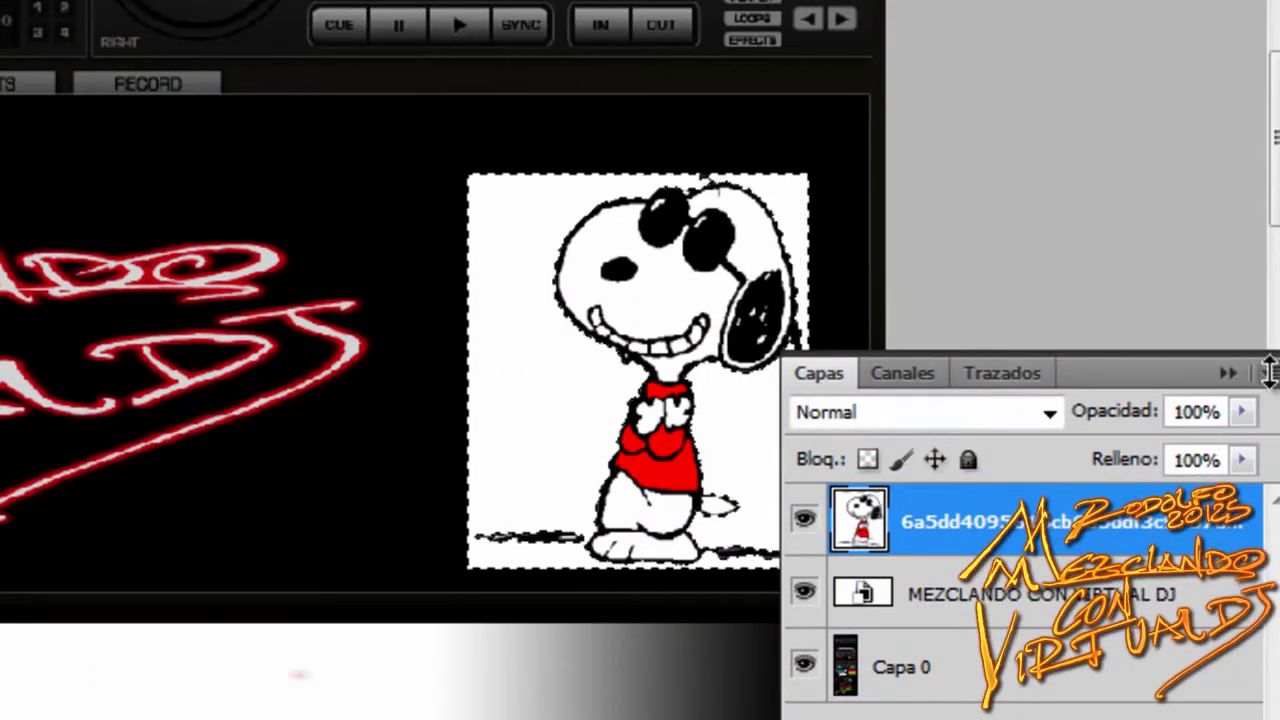
pyautogui.press('Tab')
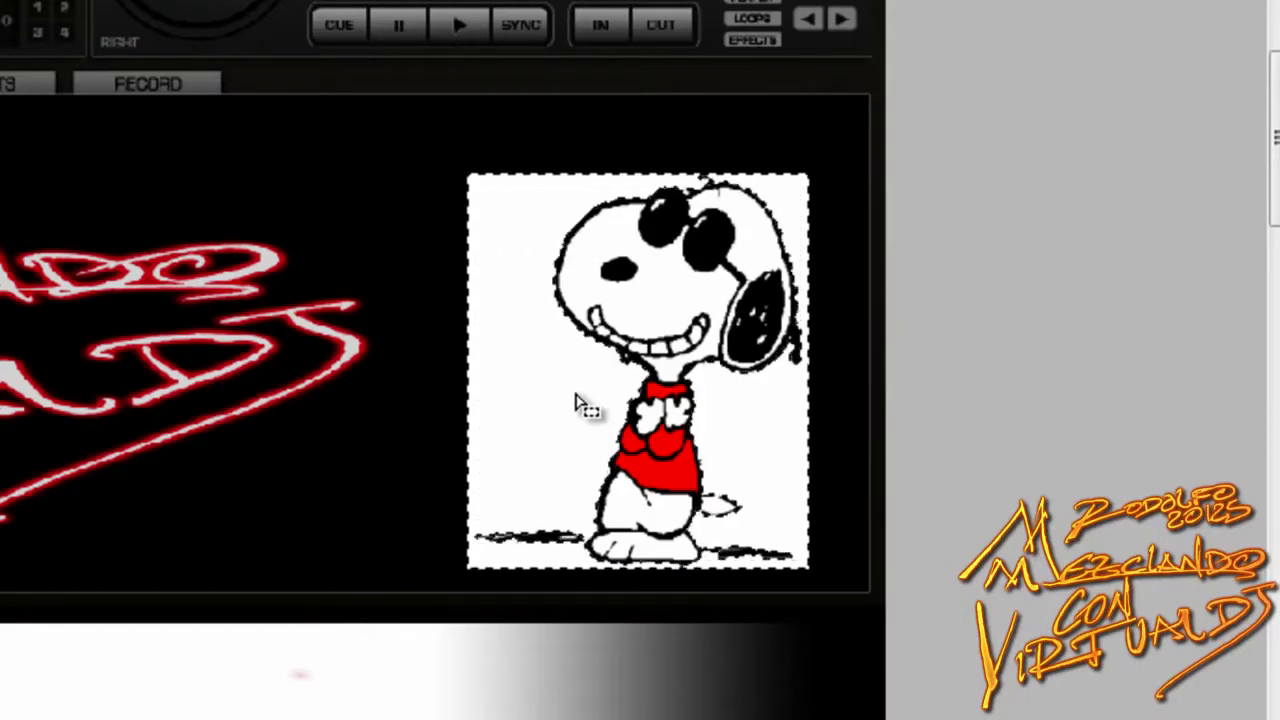
pyautogui.press('Delete')
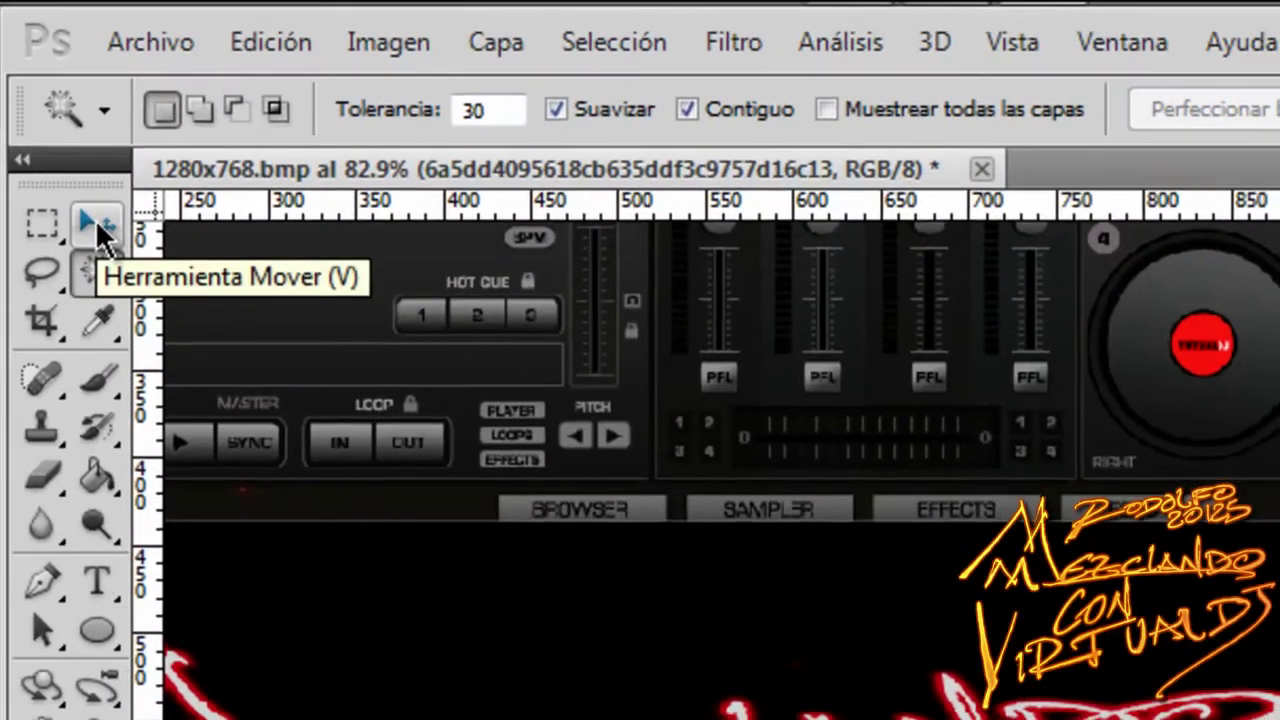
# Enlarge the cut-out dog to about 128% width and 120% height and center it in the space beside the logo
pyautogui.click(97, 228)
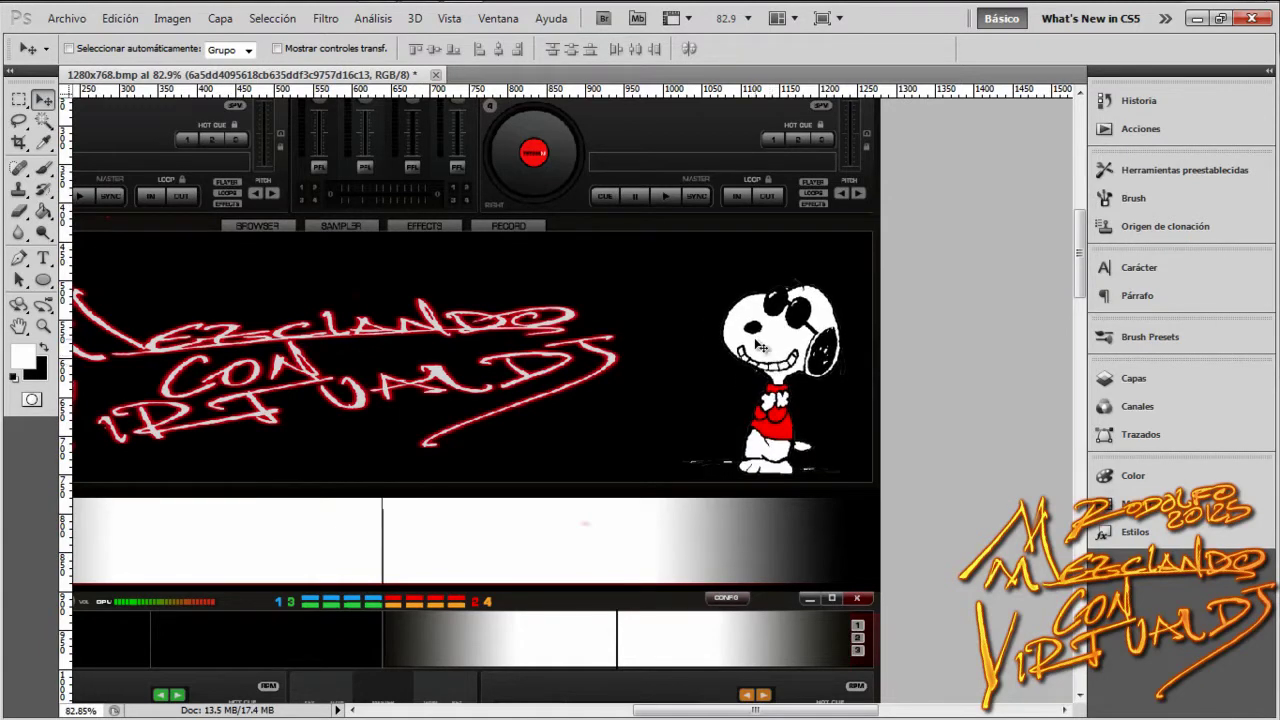
pyautogui.hotkey('ctrl', 't')
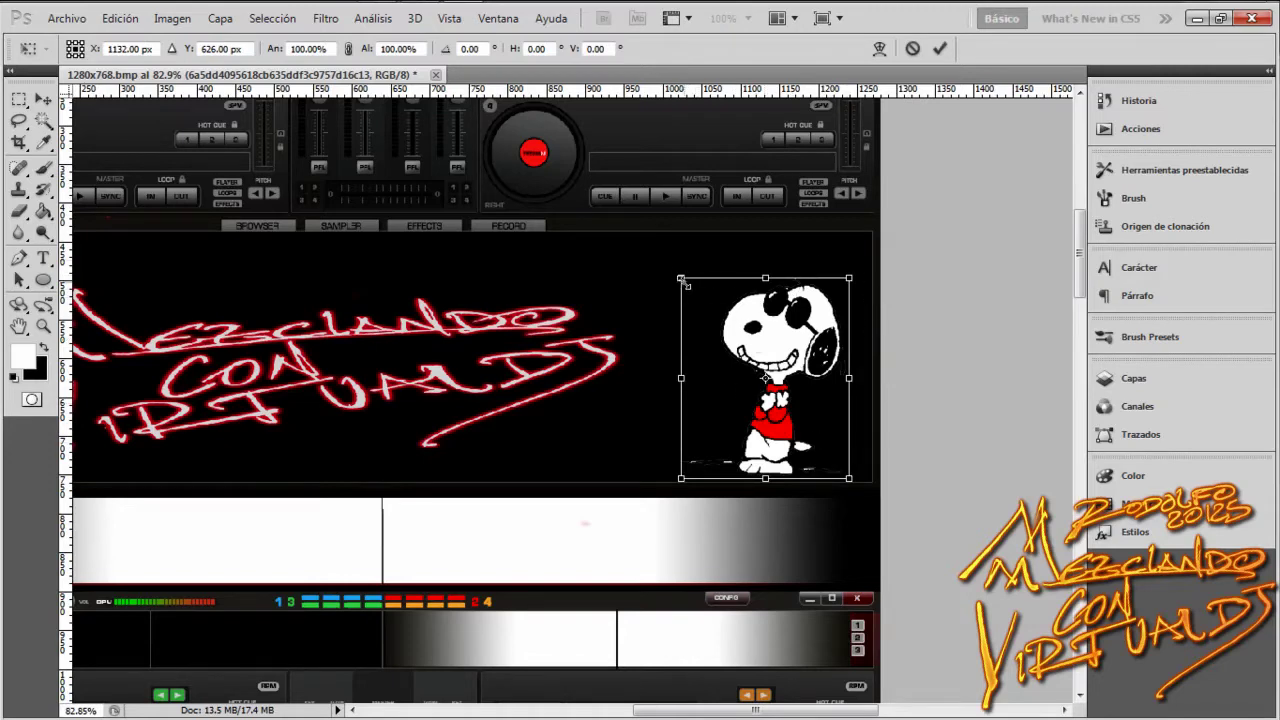
pyautogui.moveTo(683, 282); pyautogui.dragTo(637, 243)
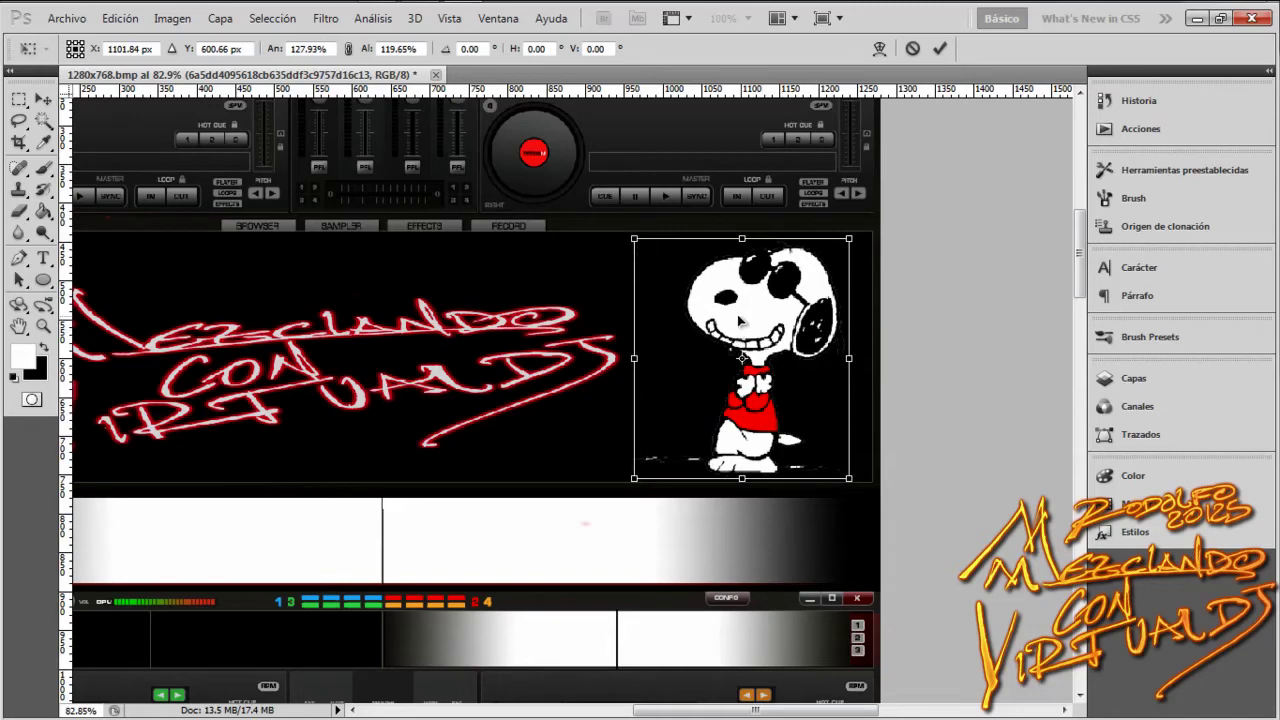
pyautogui.moveTo(740, 320); pyautogui.dragTo(755, 318)
pyautogui.press('Return')
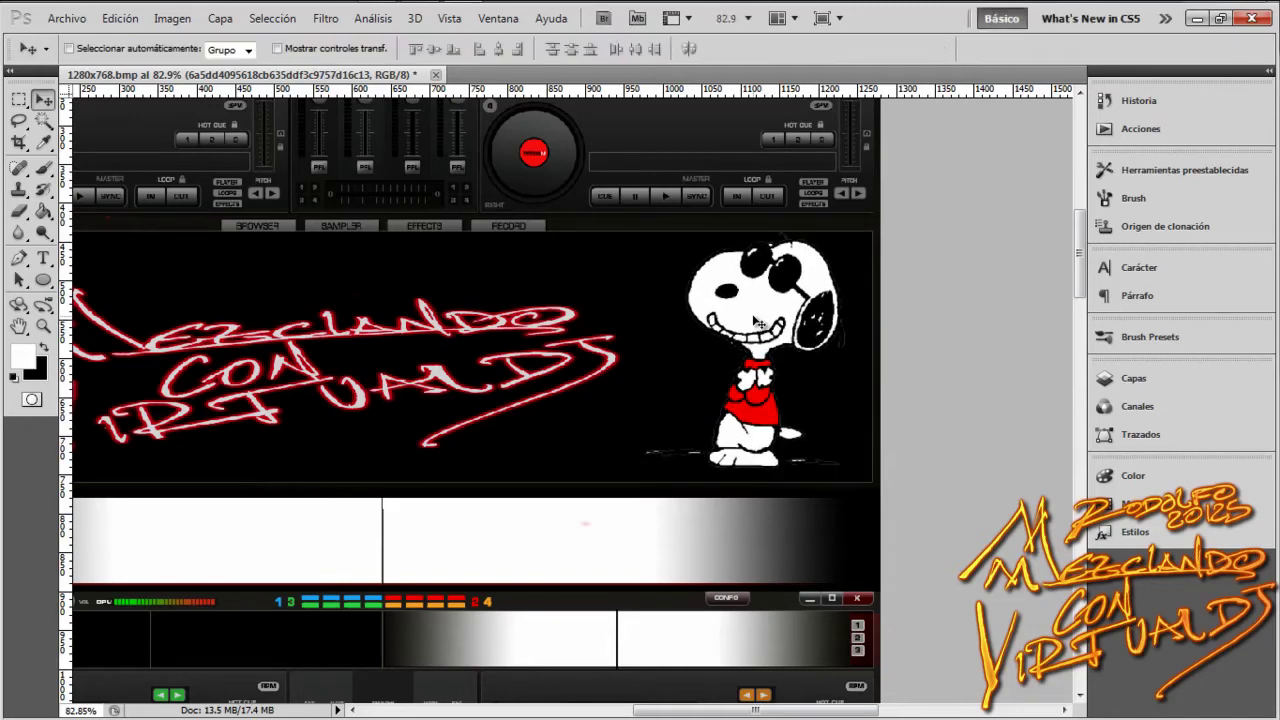
# Save the image as a 24-bit Windows BMP over 1280x768.bmp in the Skins folder, and exit Photoshop without saving the layered document
pyautogui.moveTo(712, 337); pyautogui.dragTo(668, 509)
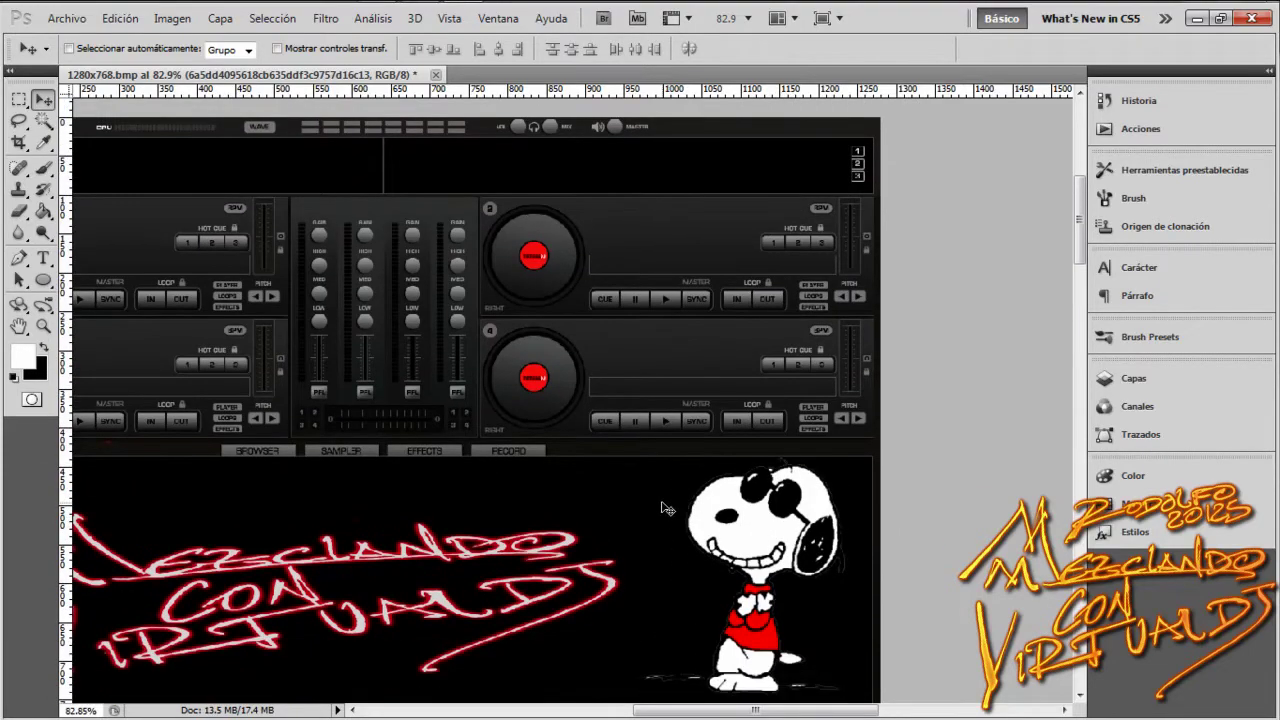
pyautogui.moveTo(741, 710); pyautogui.dragTo(687, 713)
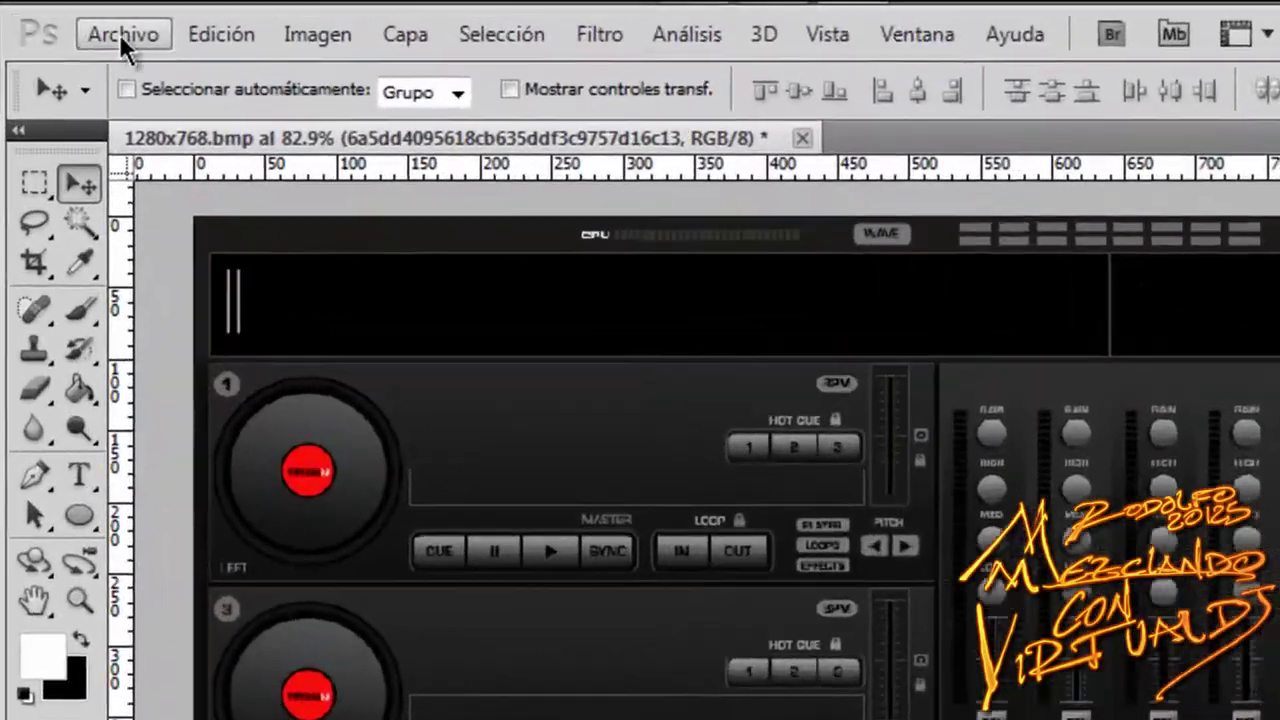
pyautogui.click(67, 18)
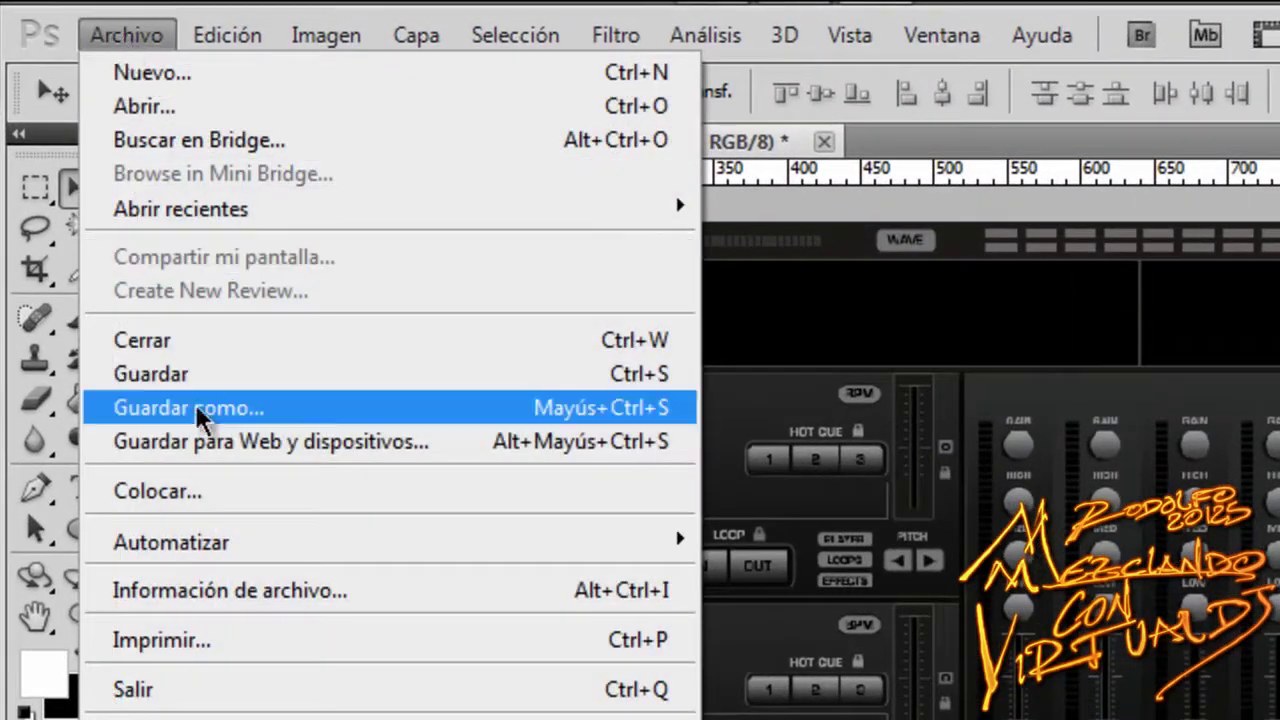
pyautogui.click(200, 374)
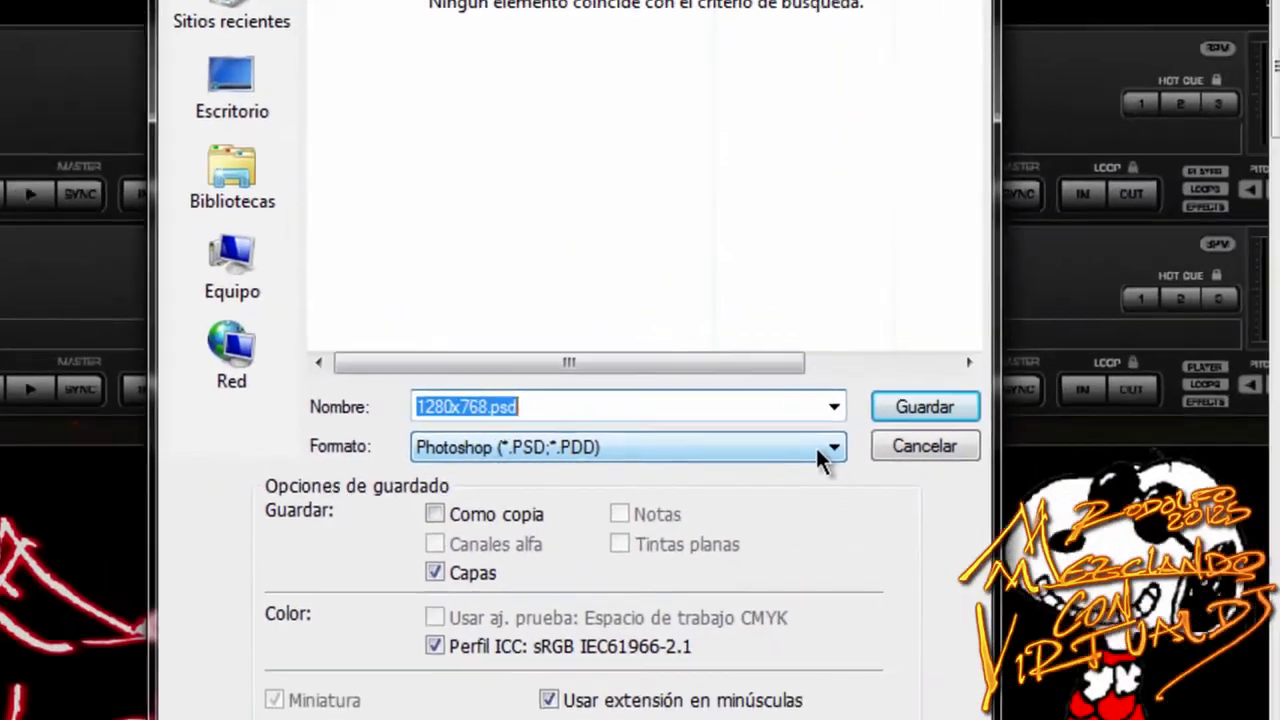
pyautogui.click(825, 448)
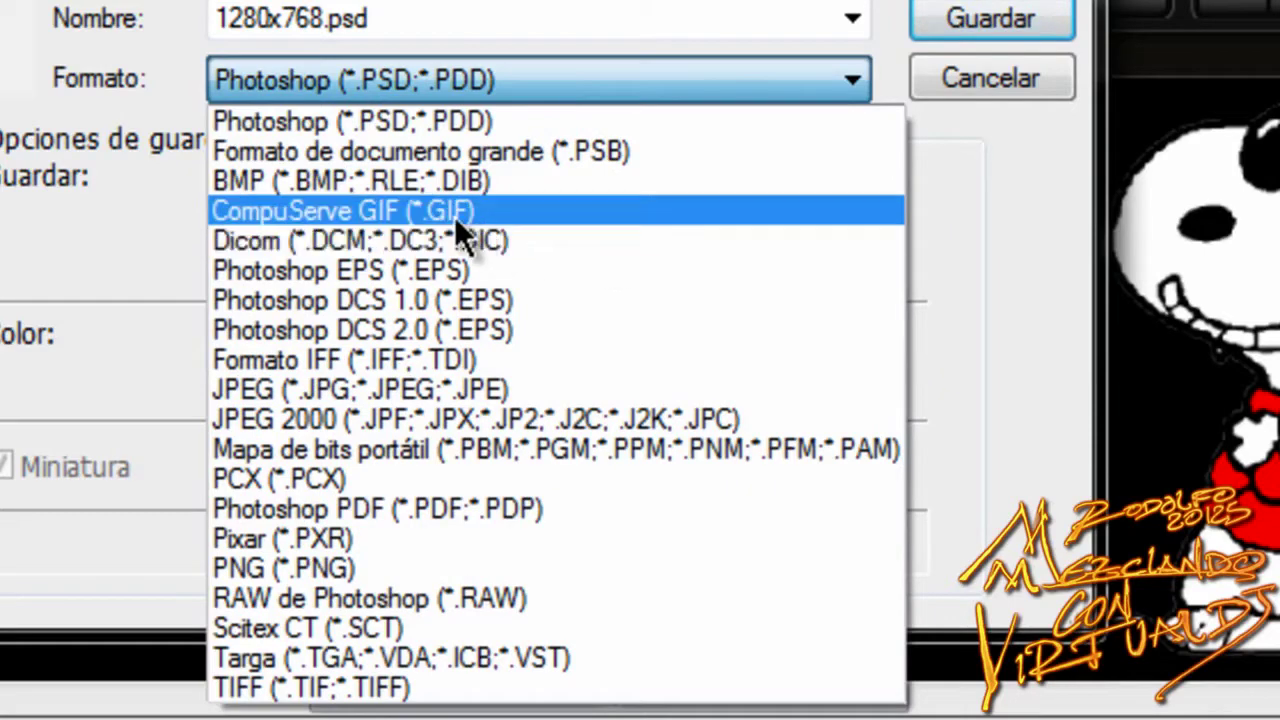
pyautogui.click(298, 184)
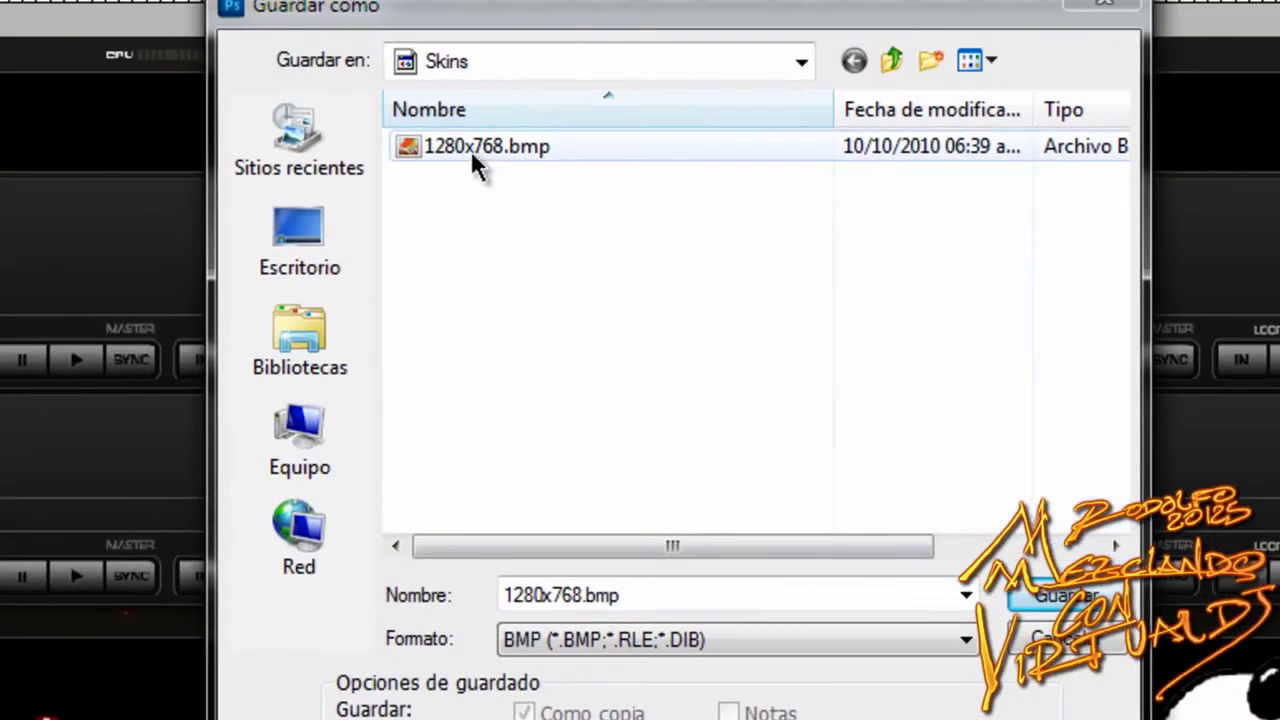
pyautogui.click(467, 152)
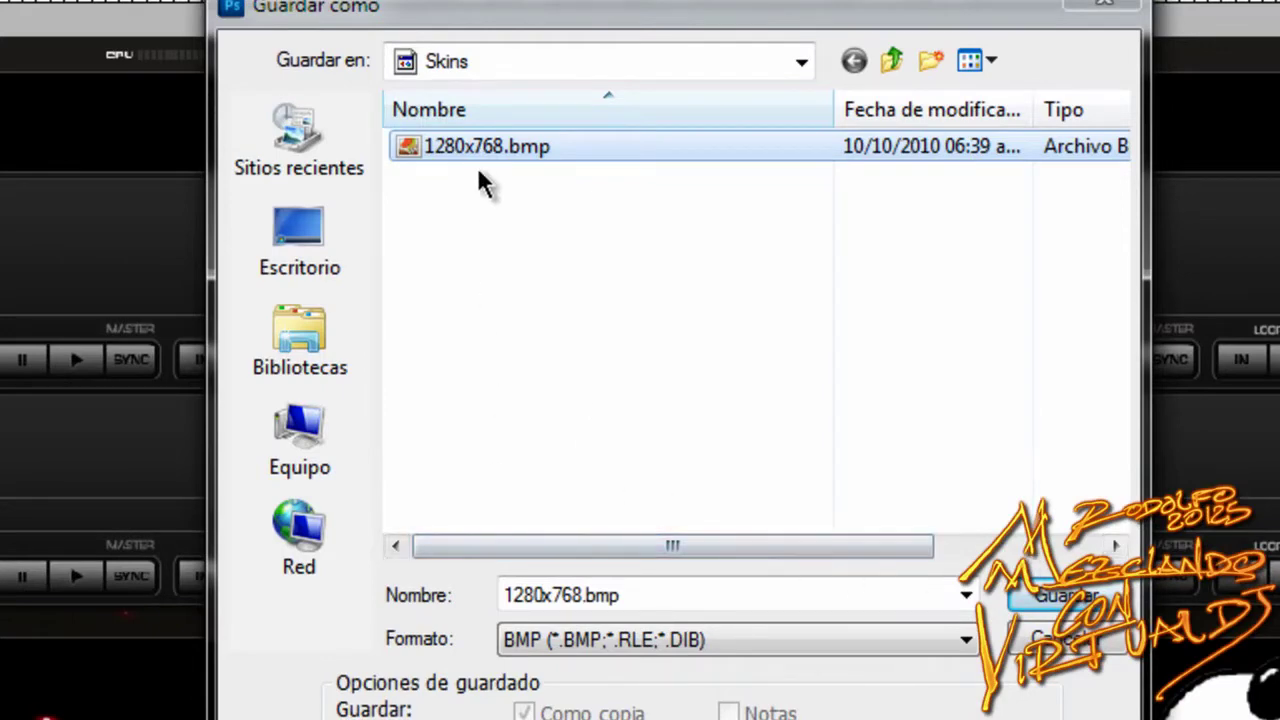
pyautogui.click(1055, 600)
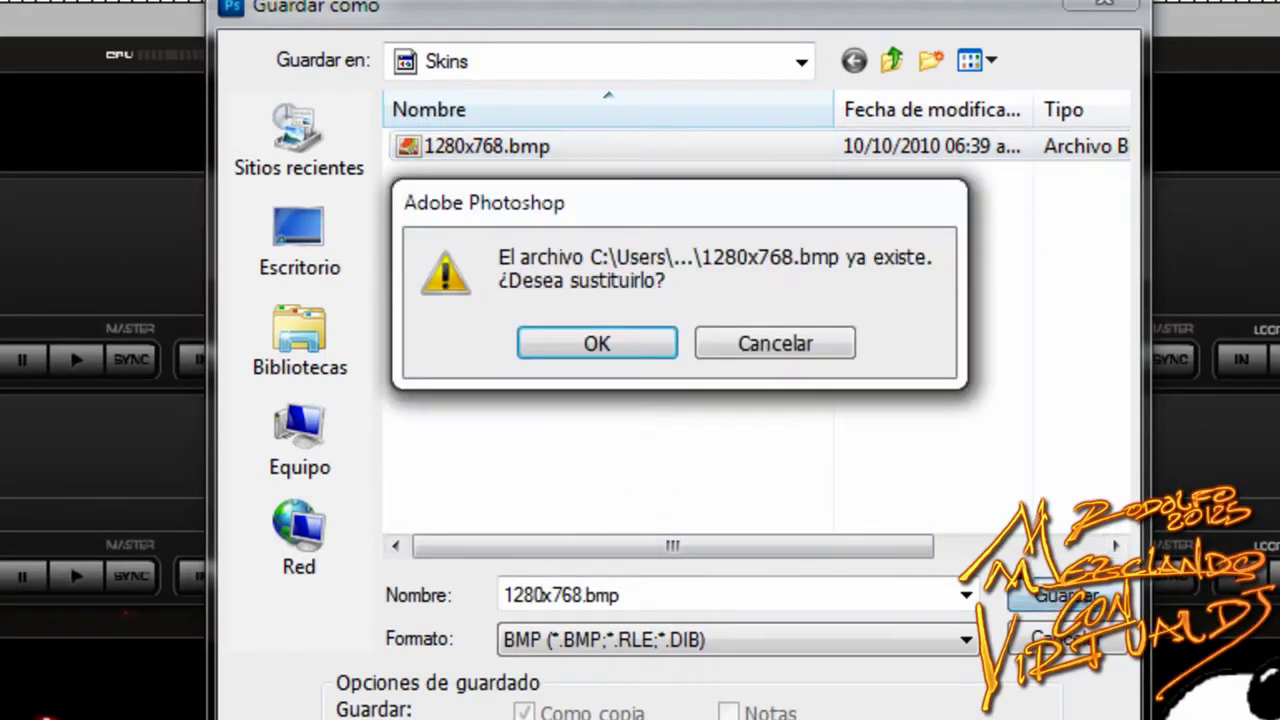
pyautogui.click(588, 343)
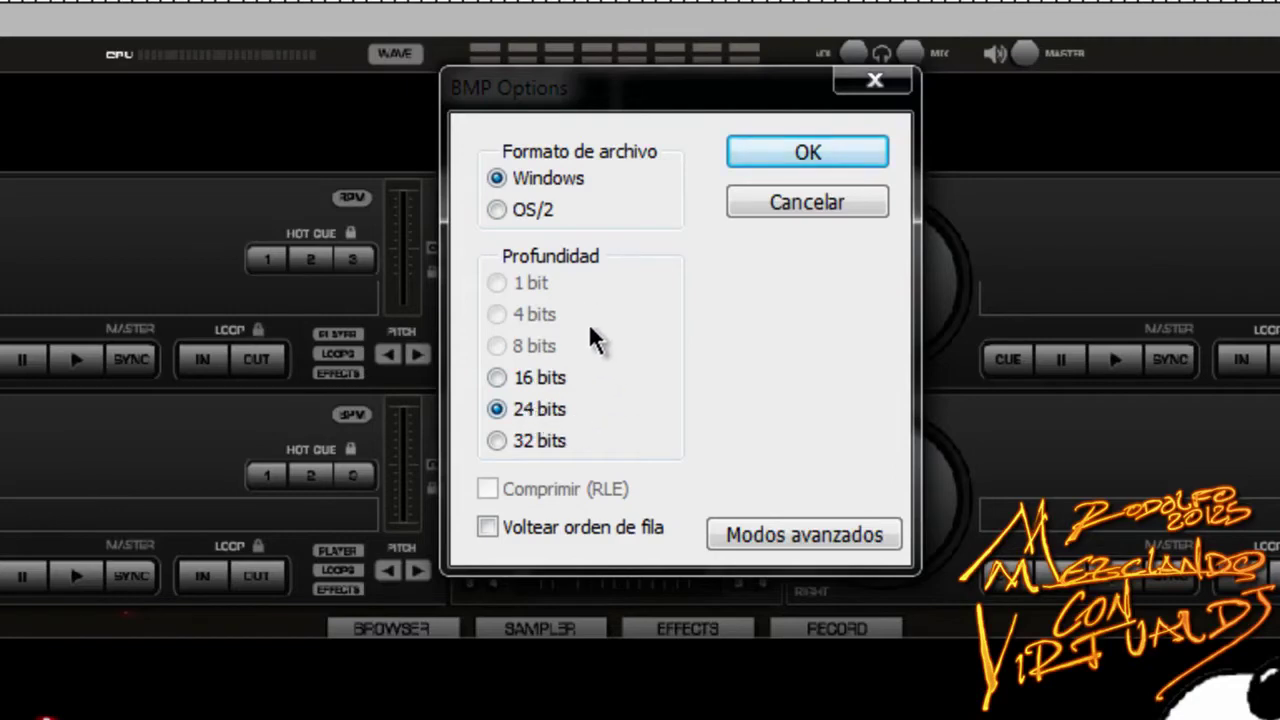
pyautogui.click(800, 155)
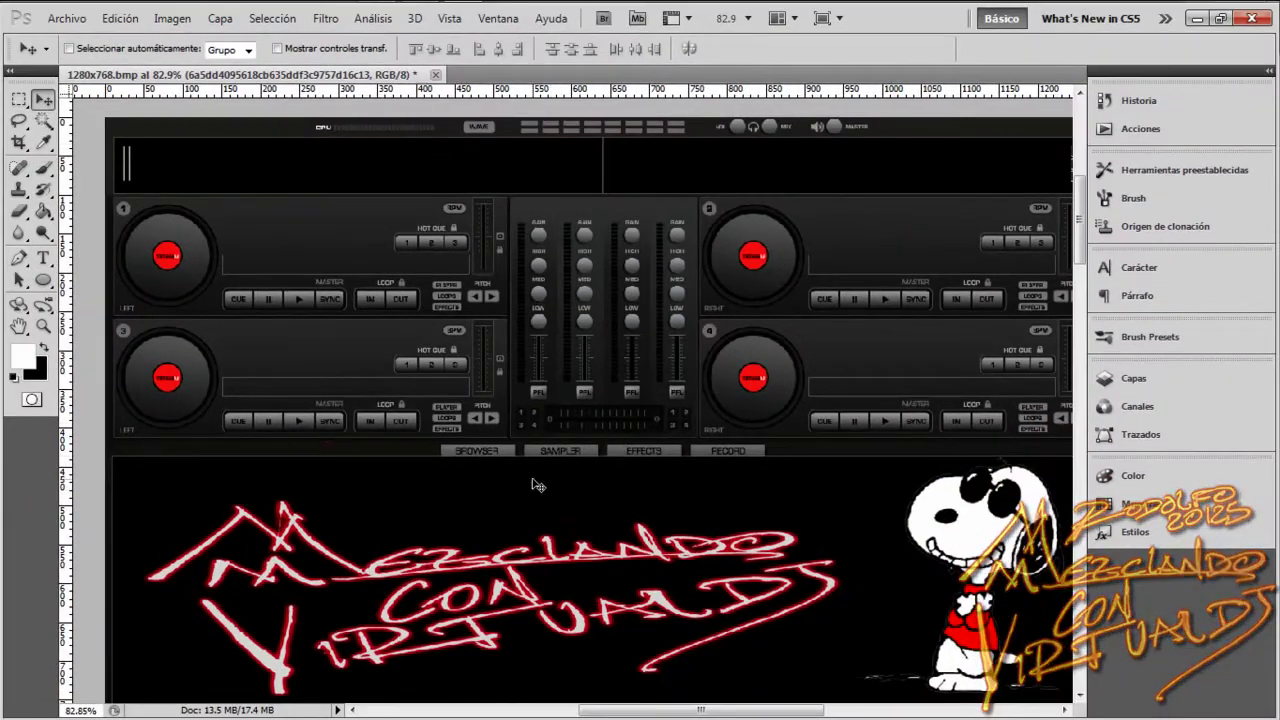
pyautogui.click(1251, 19)
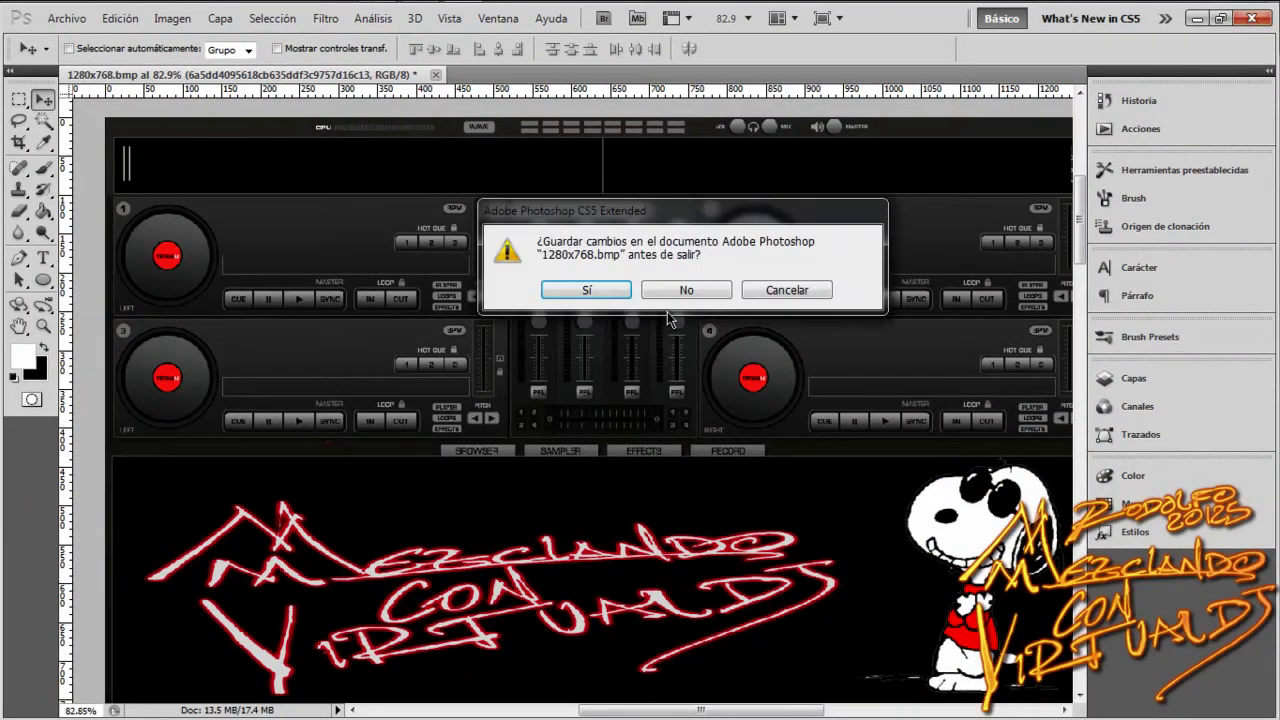
pyautogui.click(686, 292)
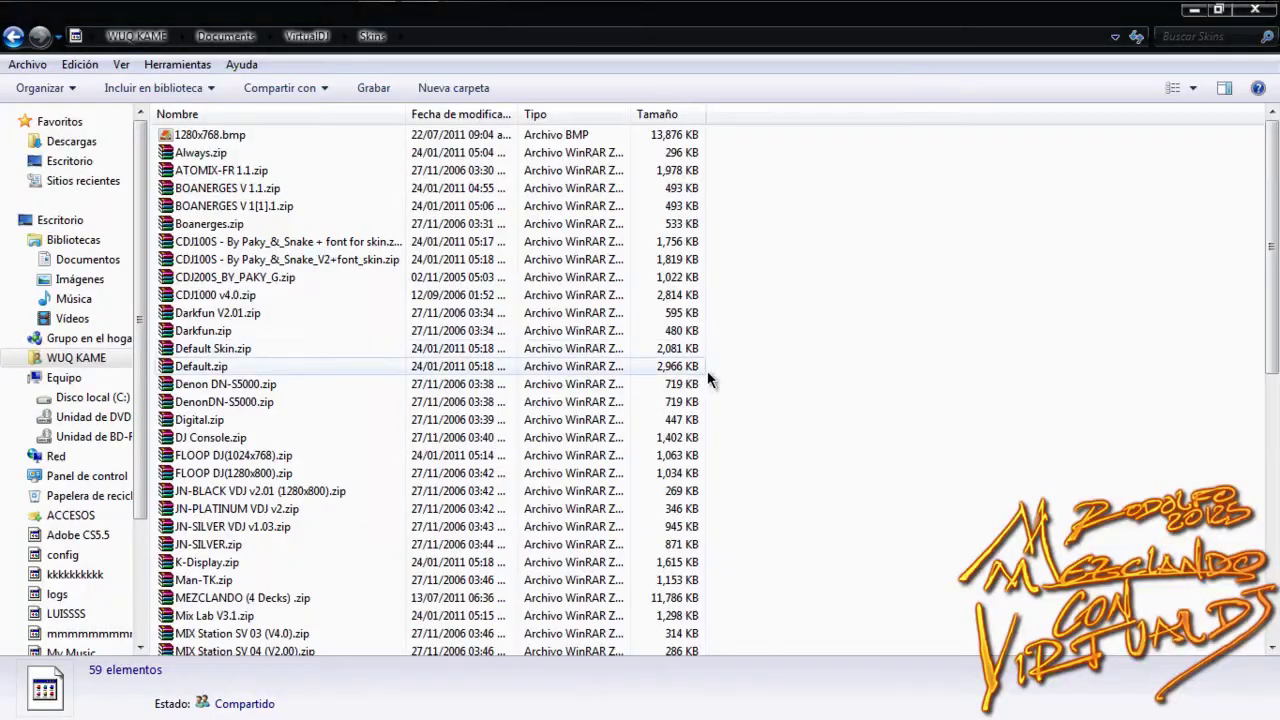
# Open 1280x768.bmp from the Skins folder in Windows Photo Viewer and view it at actual size
pyautogui.press('Down')
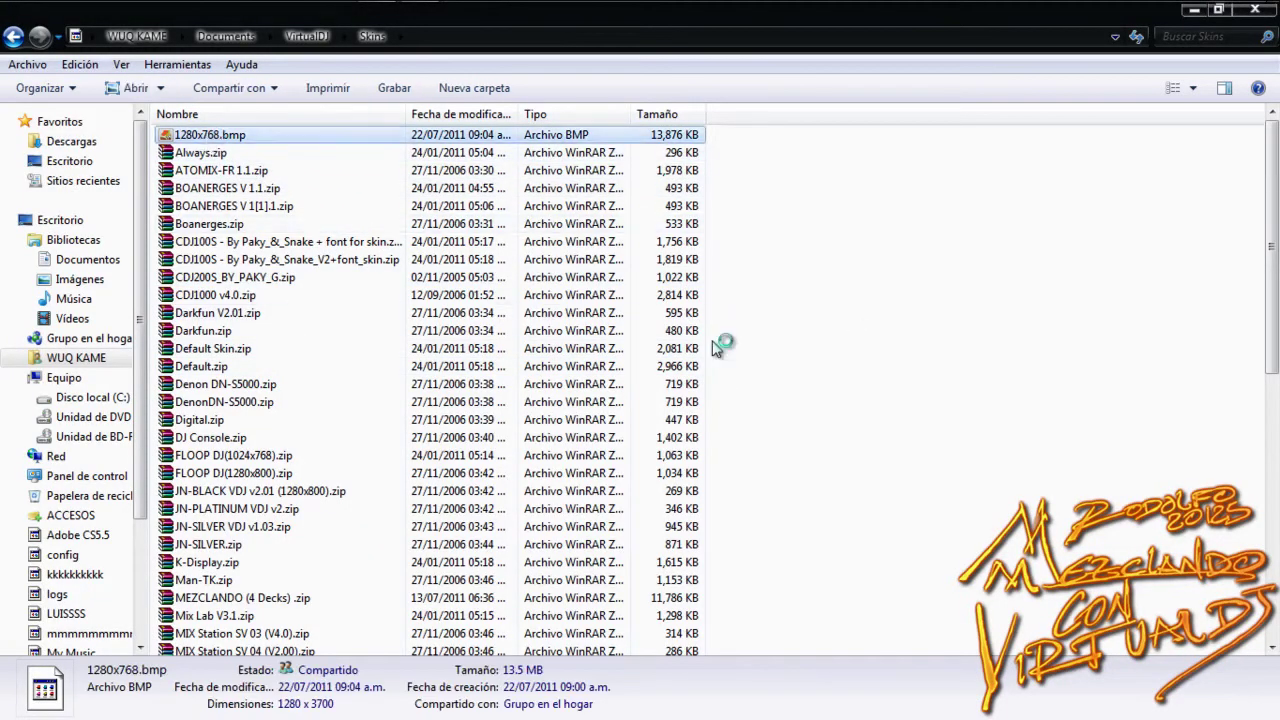
pyautogui.press('Return')
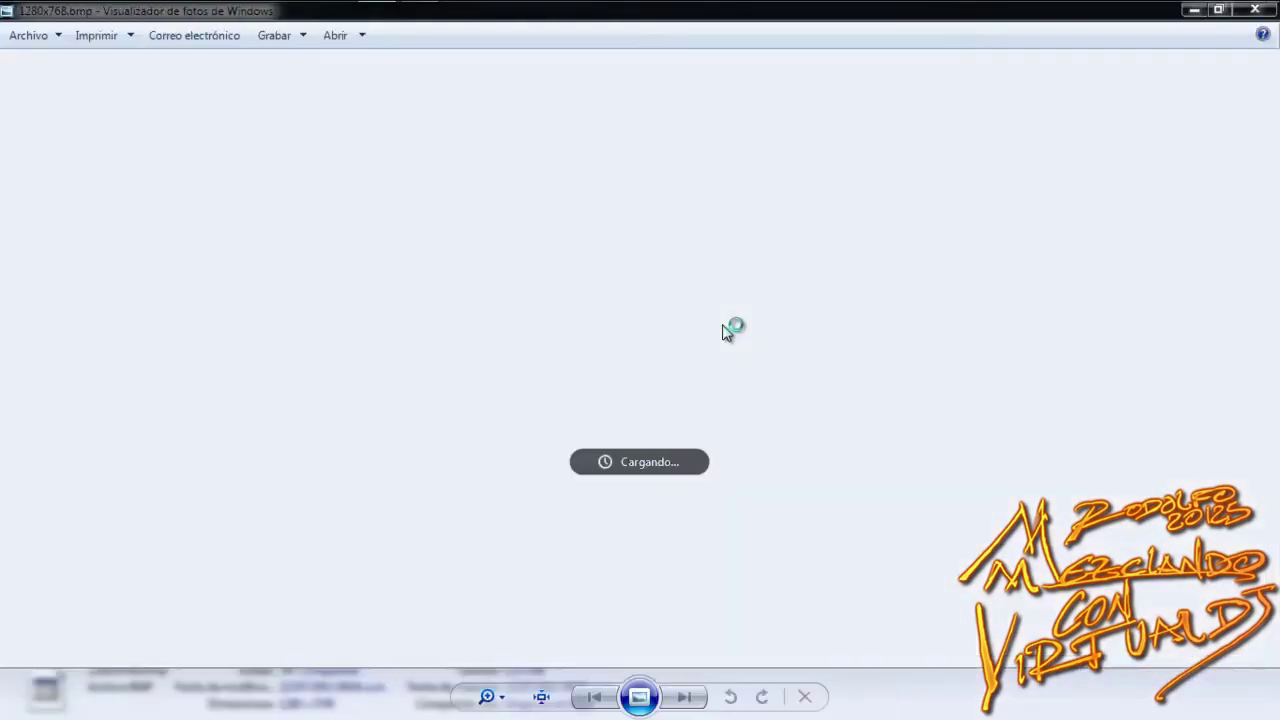
pyautogui.click(541, 696)
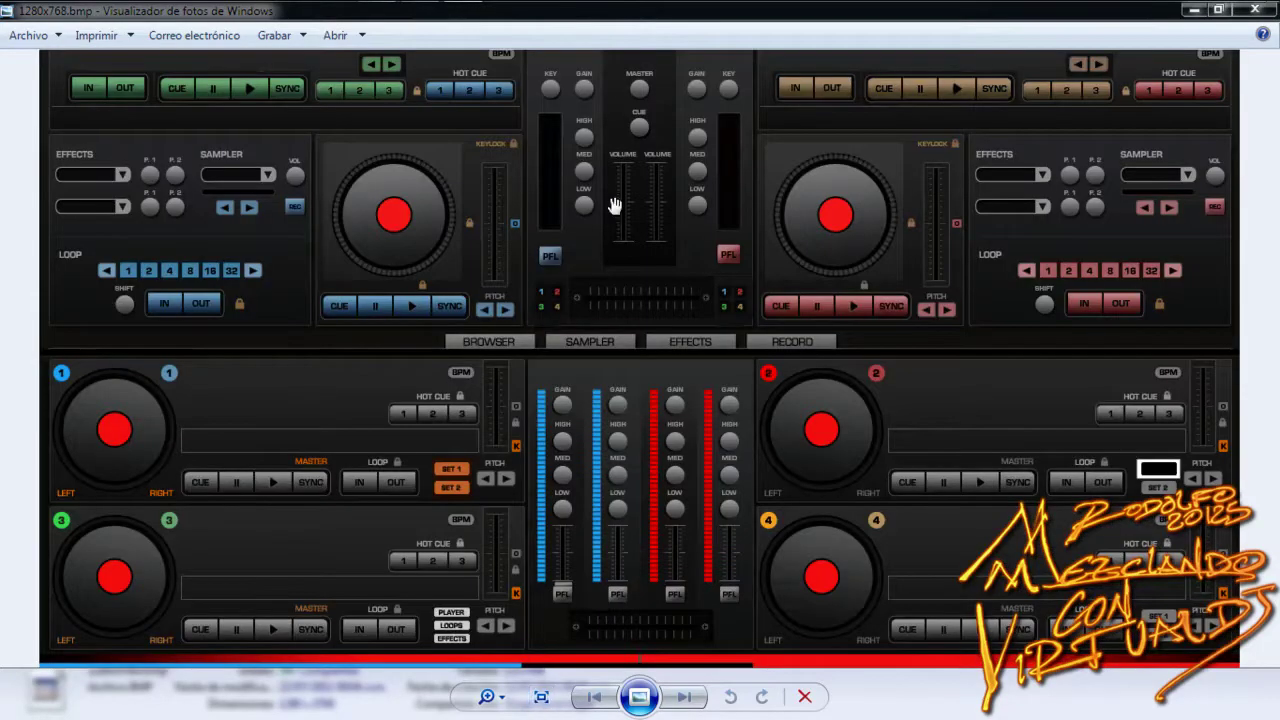
# Examine the logo and dog in the lower part of the 1280x768.bmp skin image, and close the photo viewer
pyautogui.moveTo(620, 272); pyautogui.dragTo(645, 535)
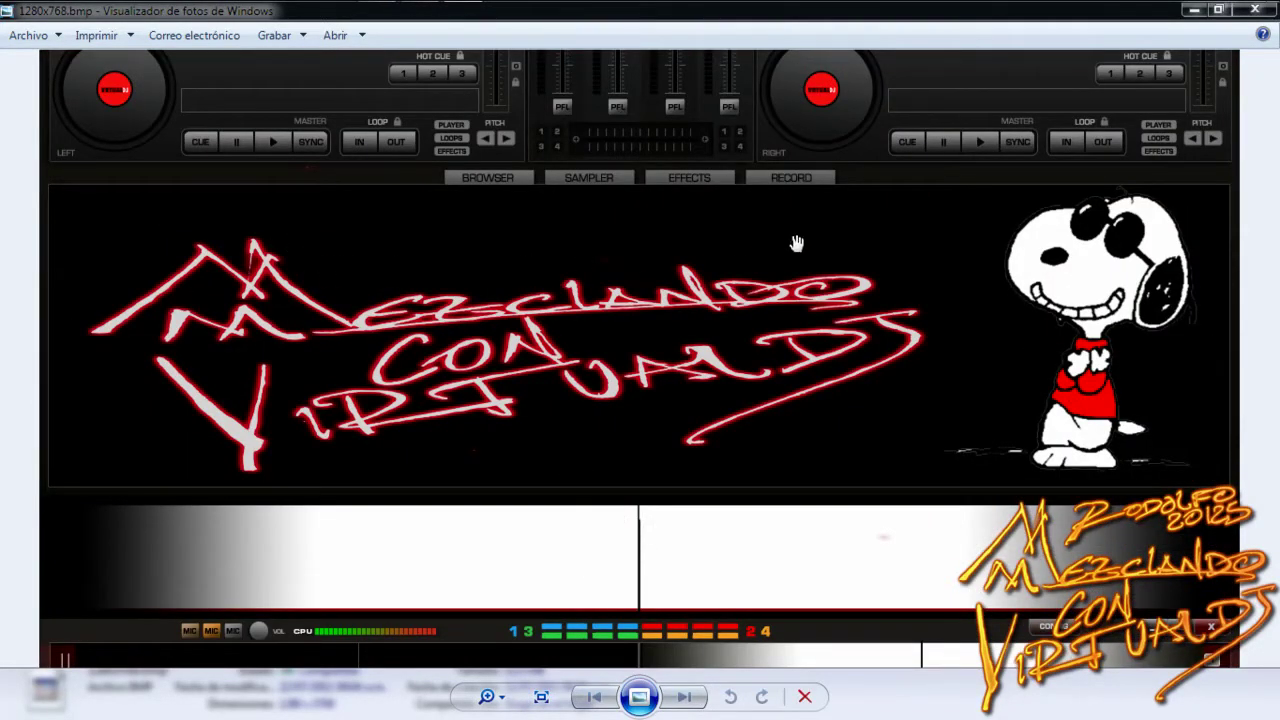
pyautogui.click(1256, 10)
pyautogui.click(948, 388)
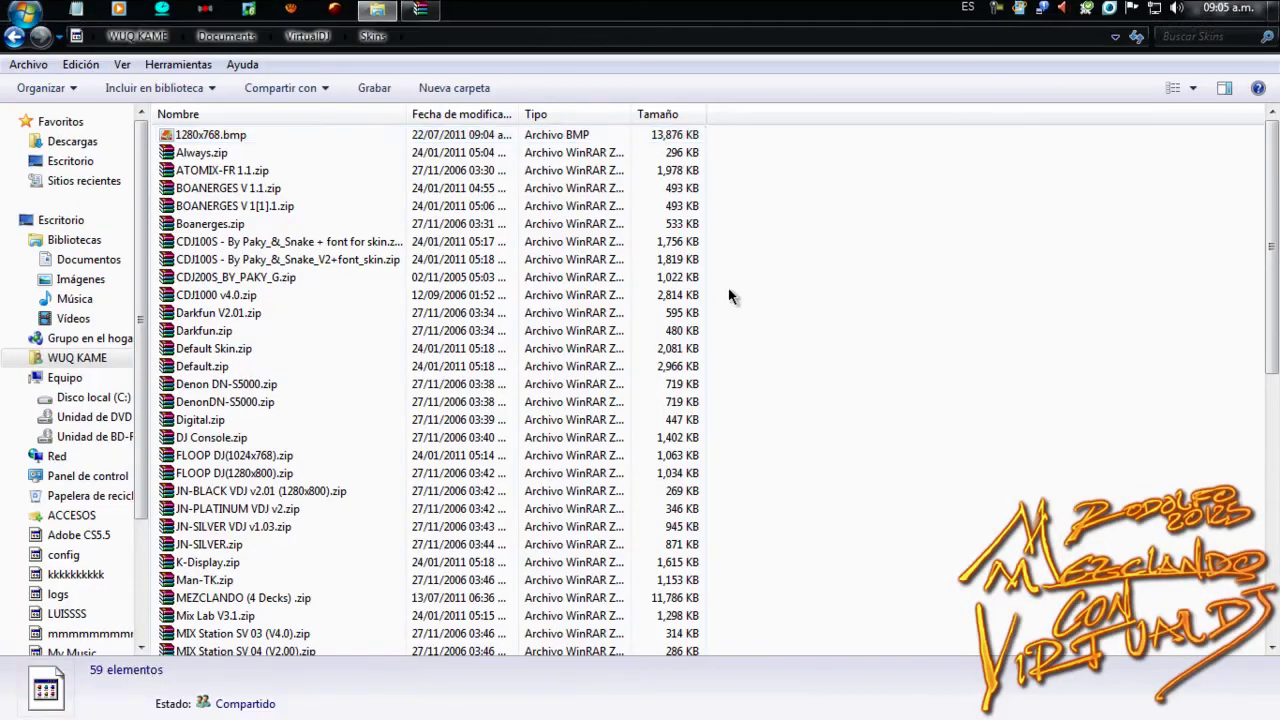
# Switch to the WinRAR window showing VIRTUAL DJ MODIFICADO.zip and delete the original 1280x768.bmp from the archive
pyautogui.hotkey('alt', 'Tab')
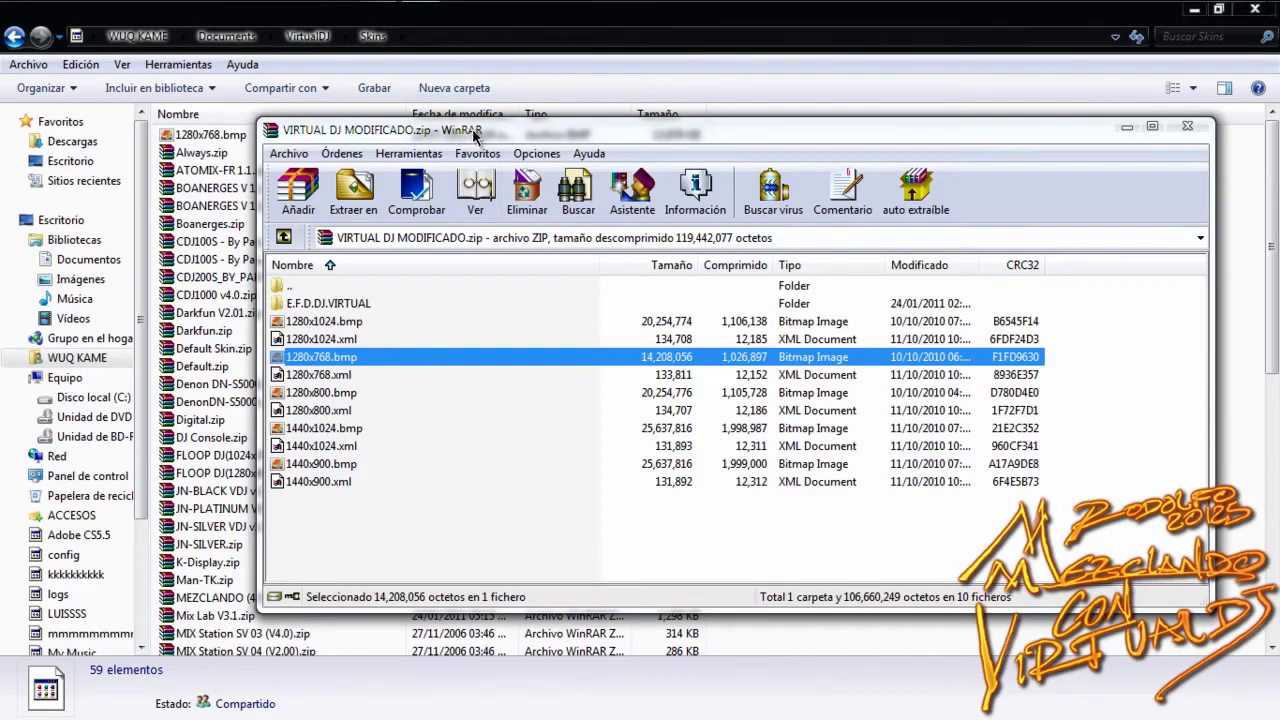
pyautogui.moveTo(462, 133); pyautogui.dragTo(372, 148)
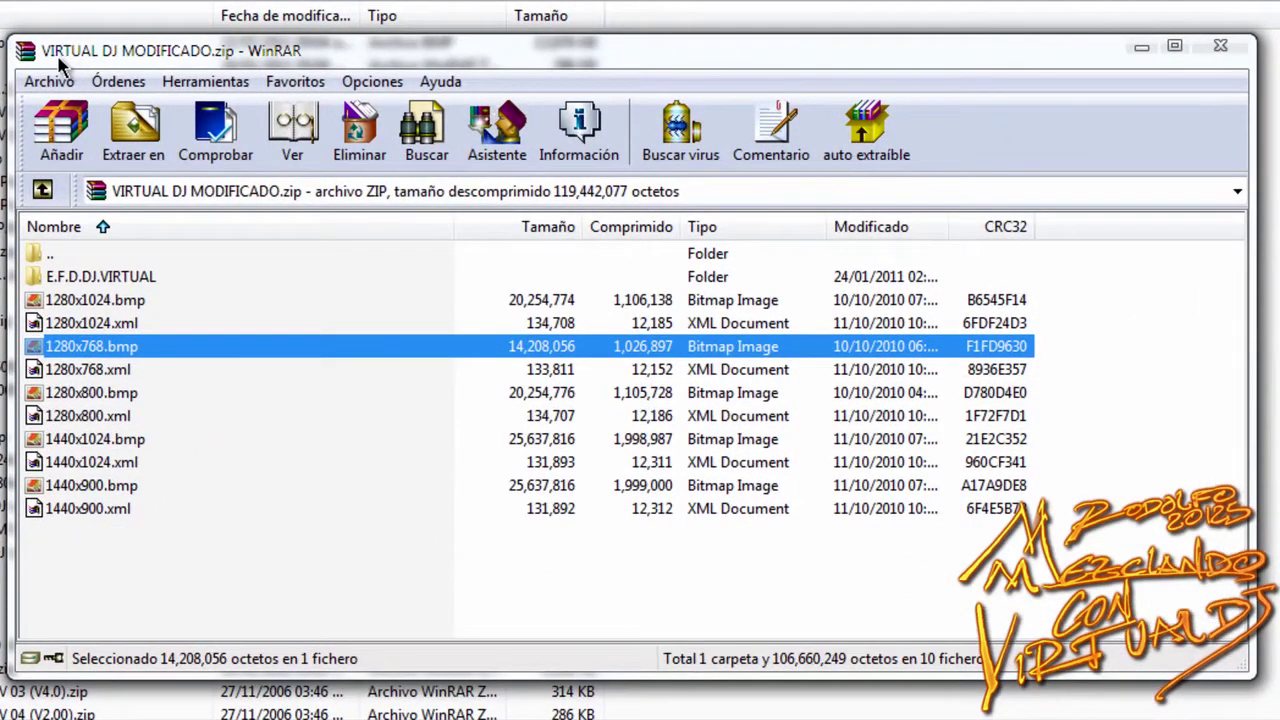
pyautogui.rightClick(74, 348)
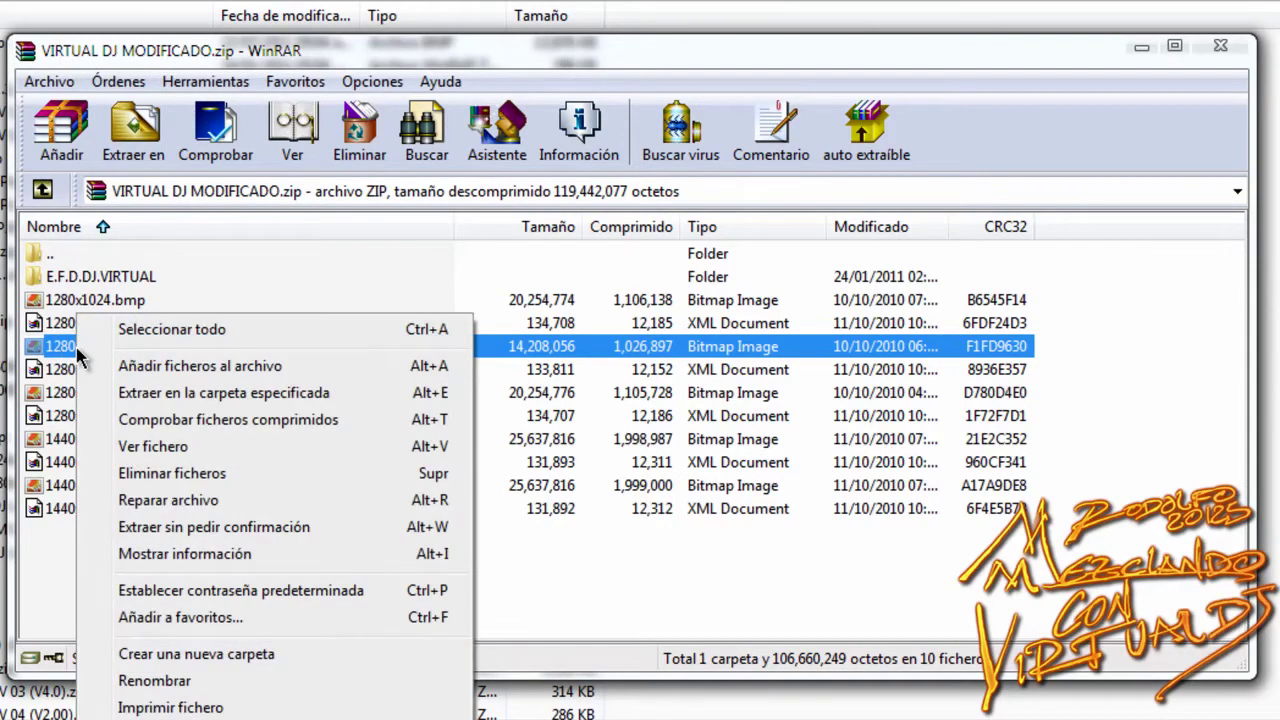
pyautogui.click(185, 483)
pyautogui.click(551, 432)
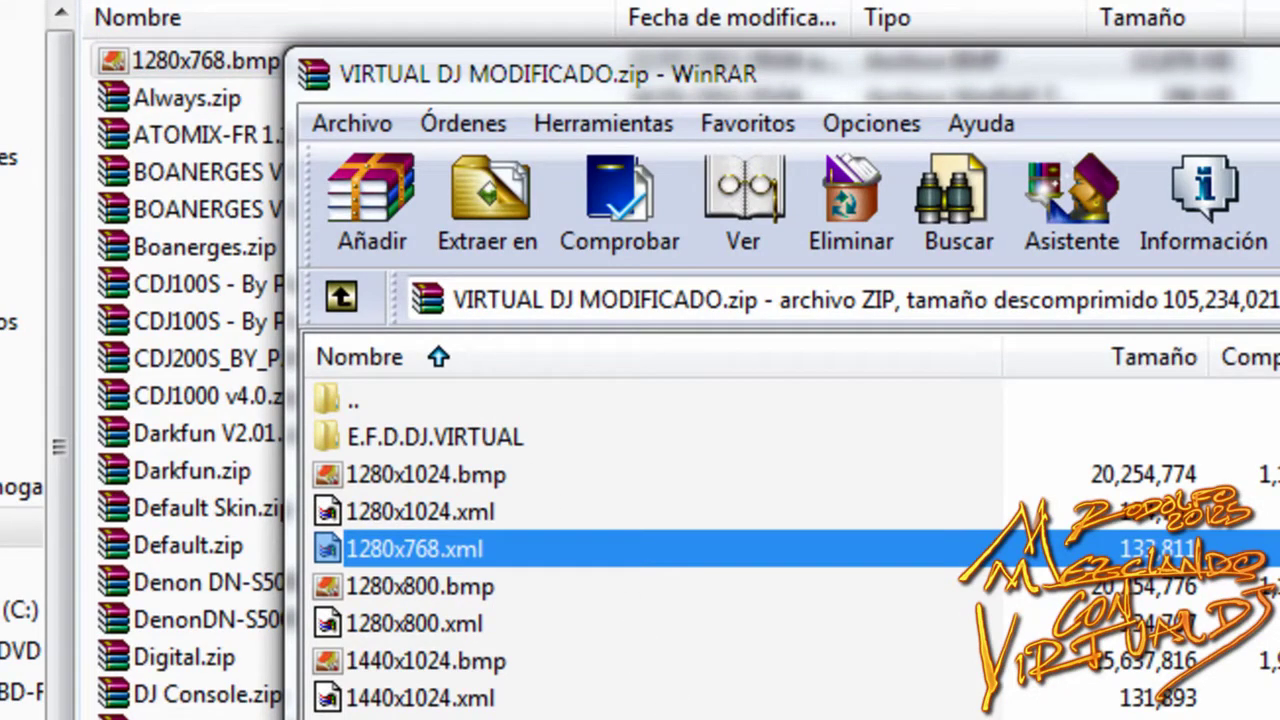
# Add the edited 1280x768.bmp from the Skins folder to VIRTUAL DJ MODIFICADO.zip with Normal compression, and close the archive
pyautogui.click(371, 200)
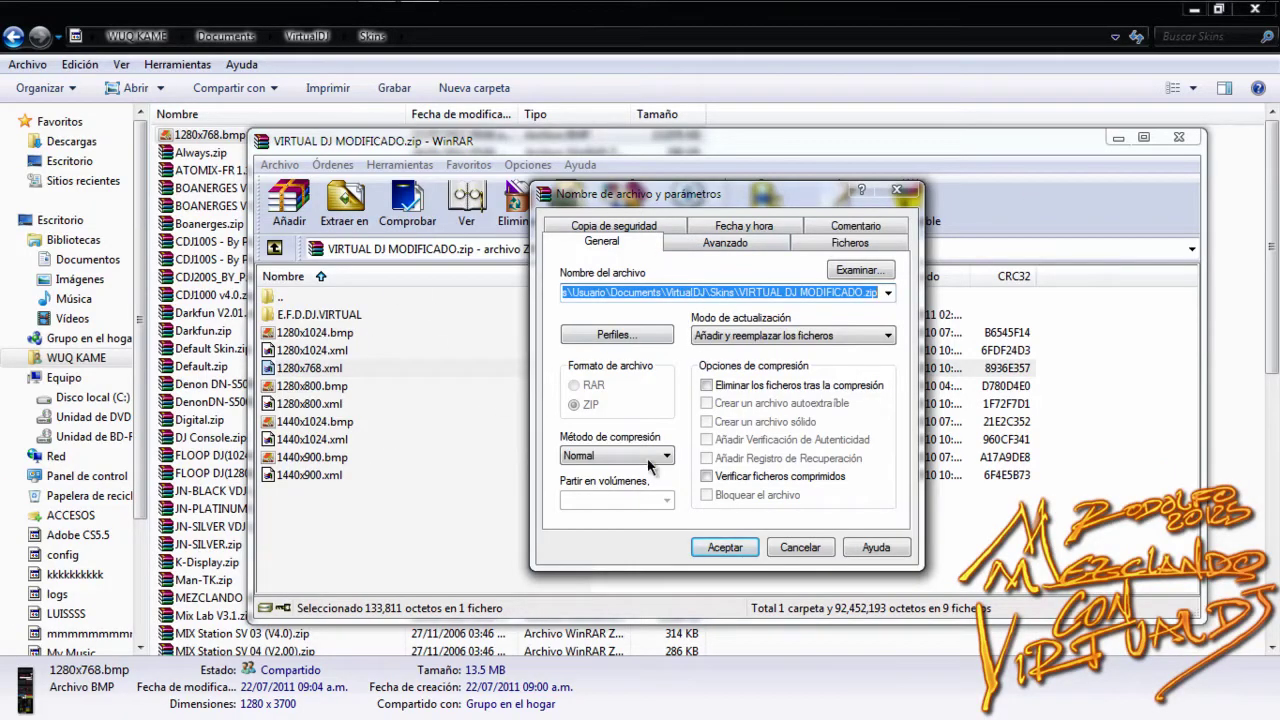
pyautogui.click(725, 547)
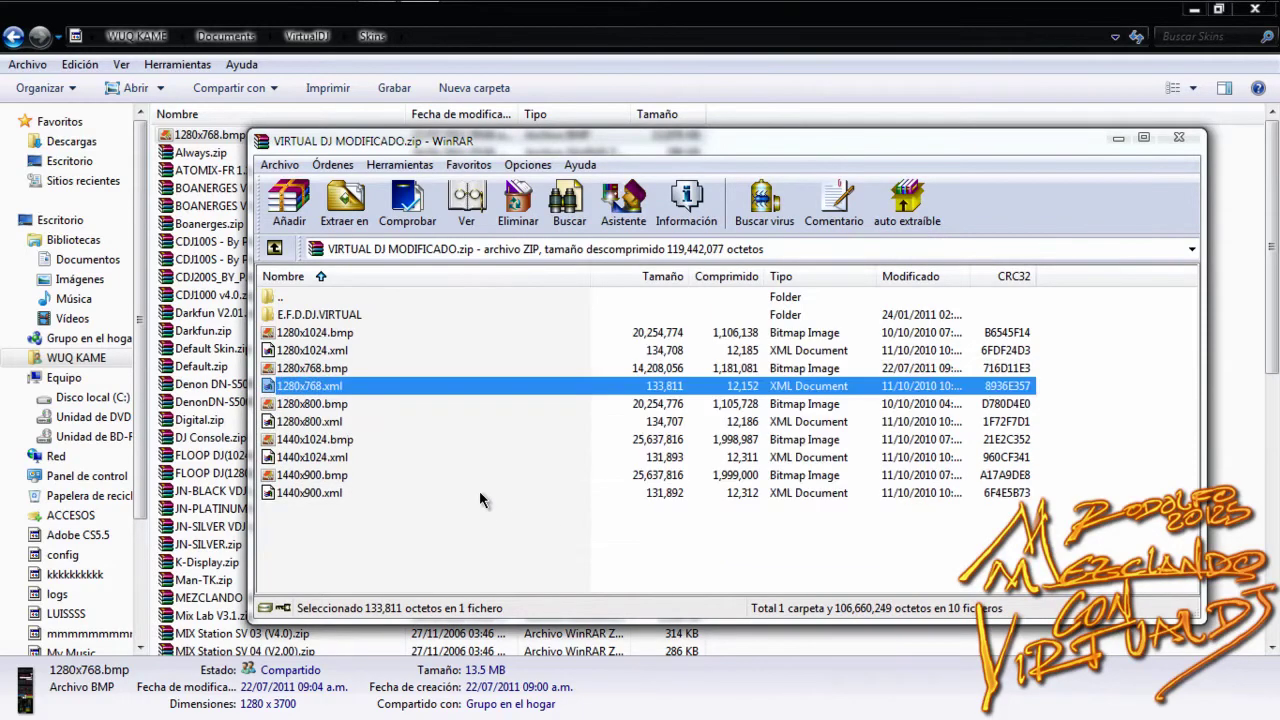
pyautogui.click(326, 368)
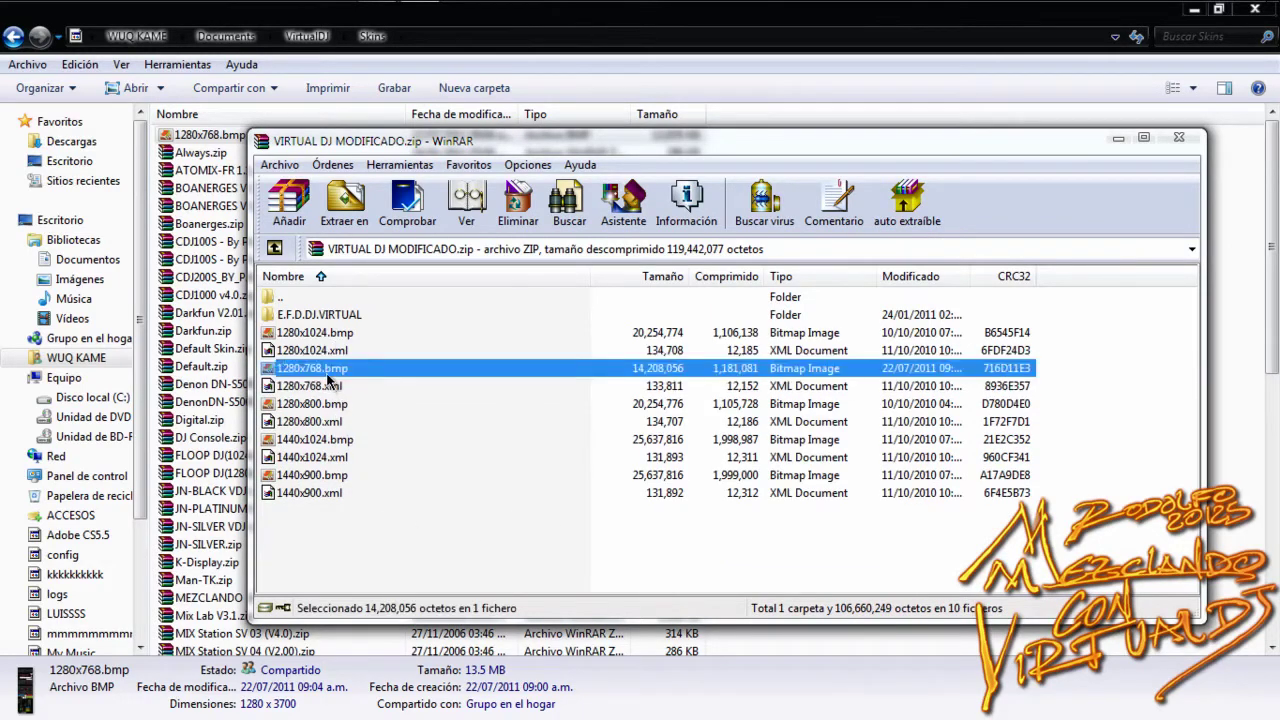
pyautogui.click(1180, 138)
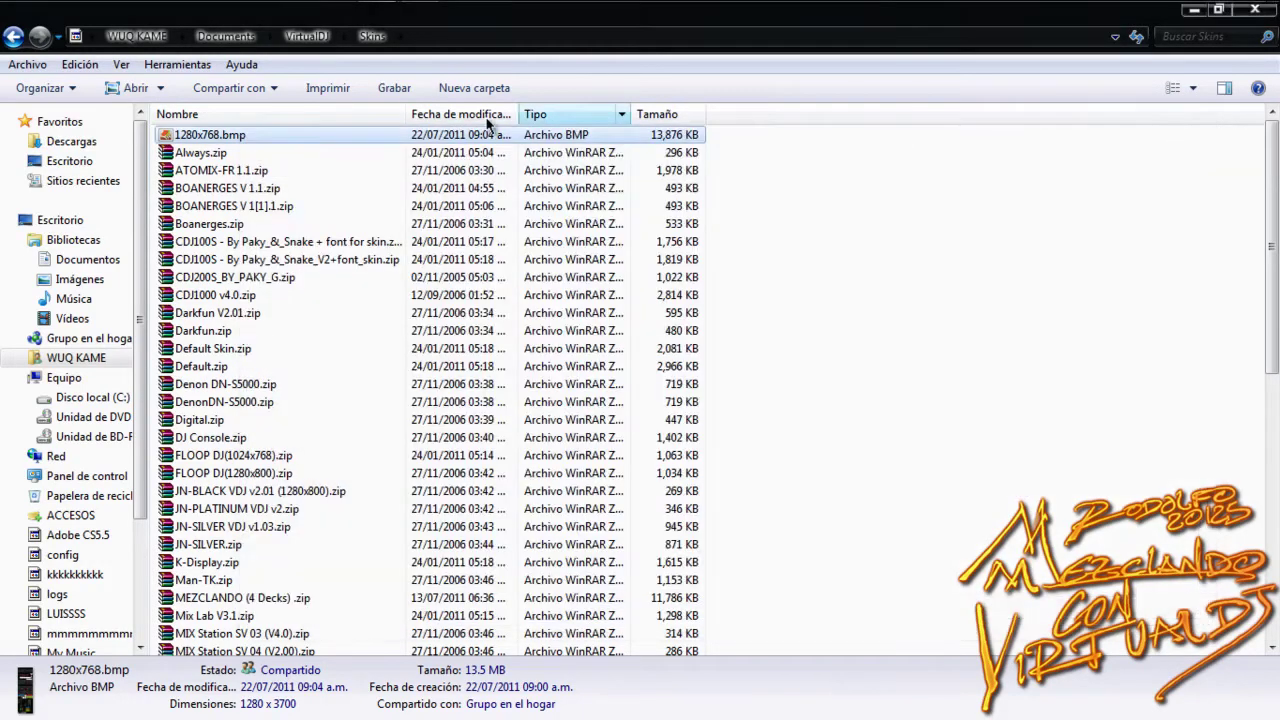
# Delete the loose 1280x768.bmp from the Skins folder and close the folder window
pyautogui.click(208, 170)
pyautogui.click(207, 140)
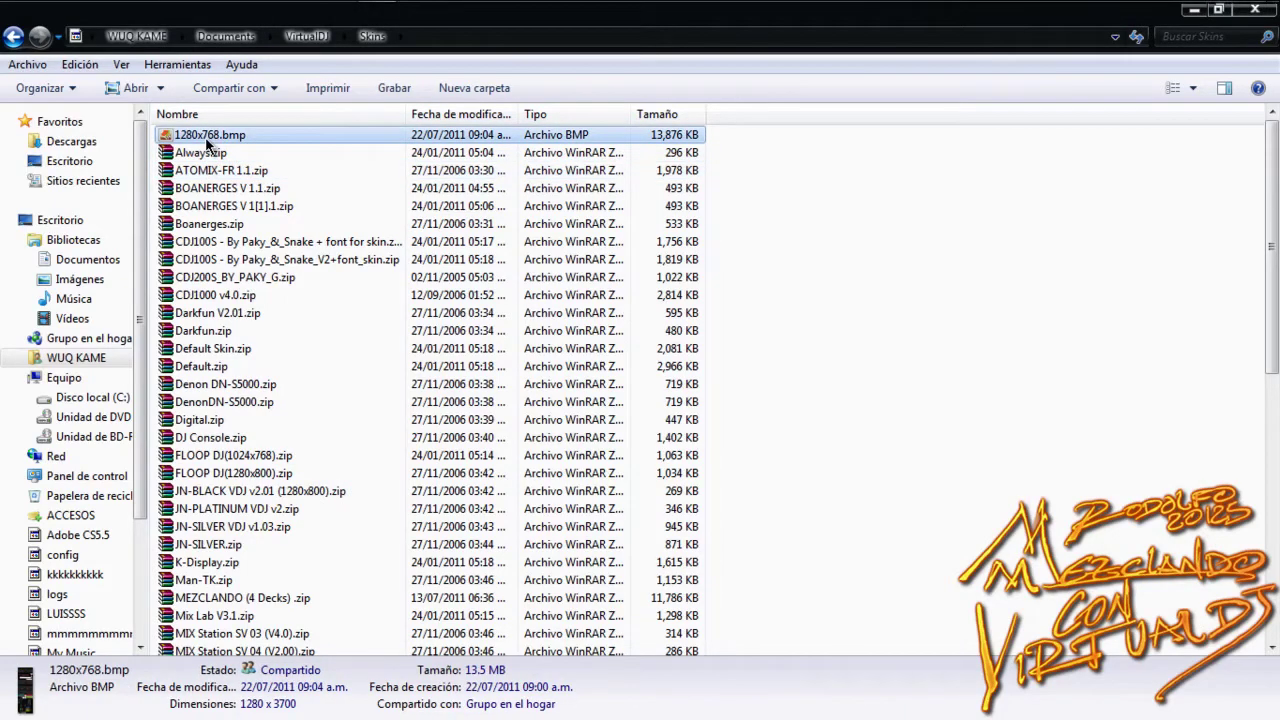
pyautogui.press('Delete')
pyautogui.click(1262, 10)
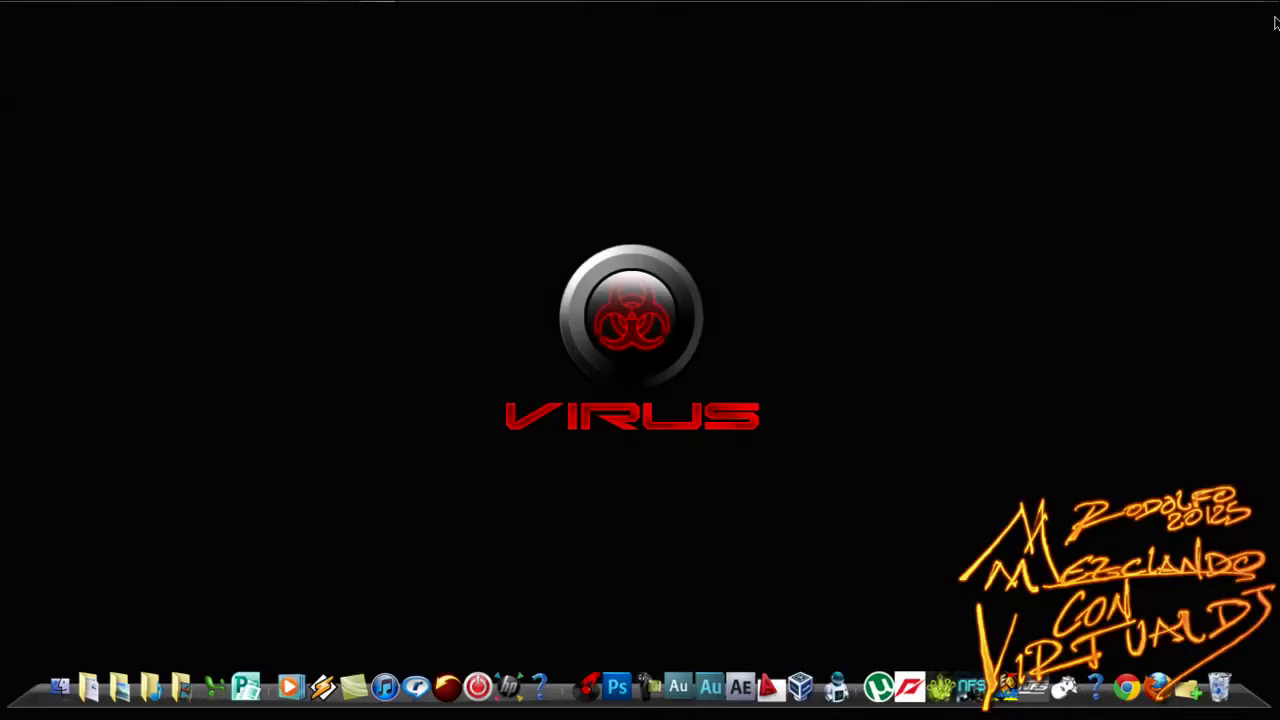
# Launch VirtualDJ from the desktop dock
pyautogui.rightClick(543, 340)
pyautogui.click(608, 396)
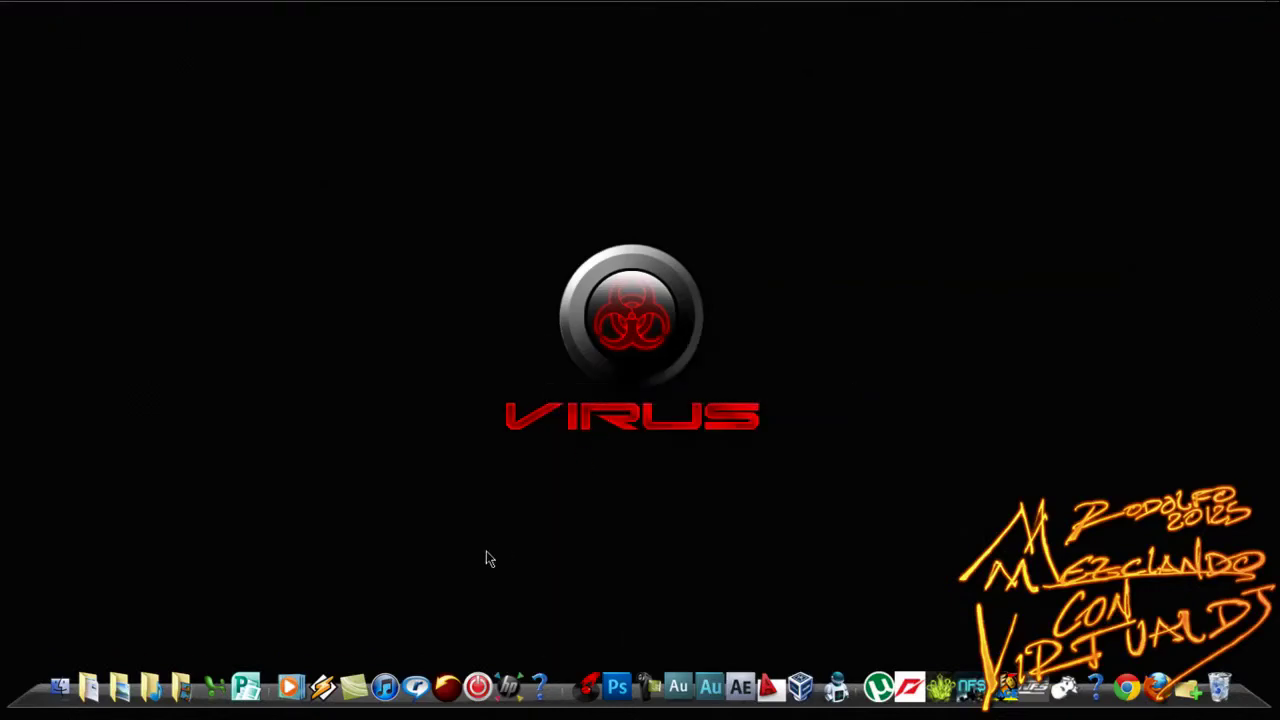
pyautogui.click(592, 680)
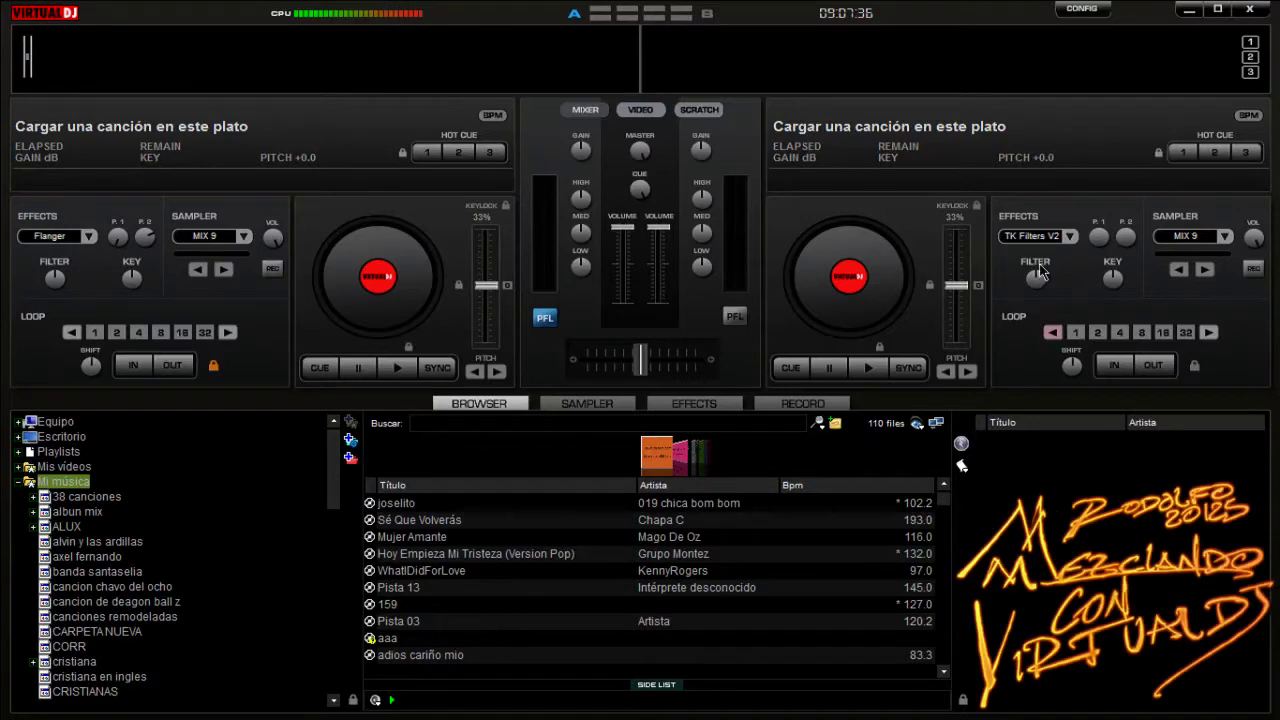
# Apply the skin VIRTUAL DJ MODIFICADO:1280x768 in the VirtualDJ settings and show the Record section over the new background
pyautogui.click(1084, 10)
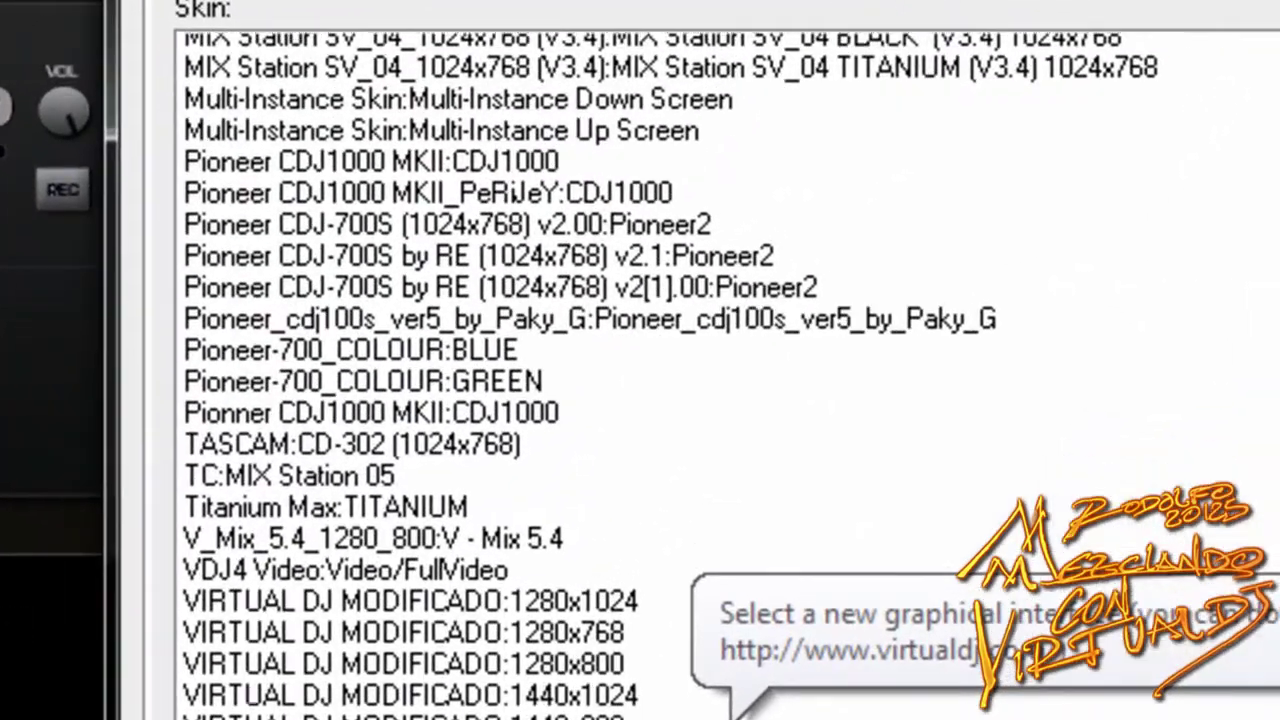
pyautogui.scroll(-2, 560, 650)
pyautogui.click(560, 700)
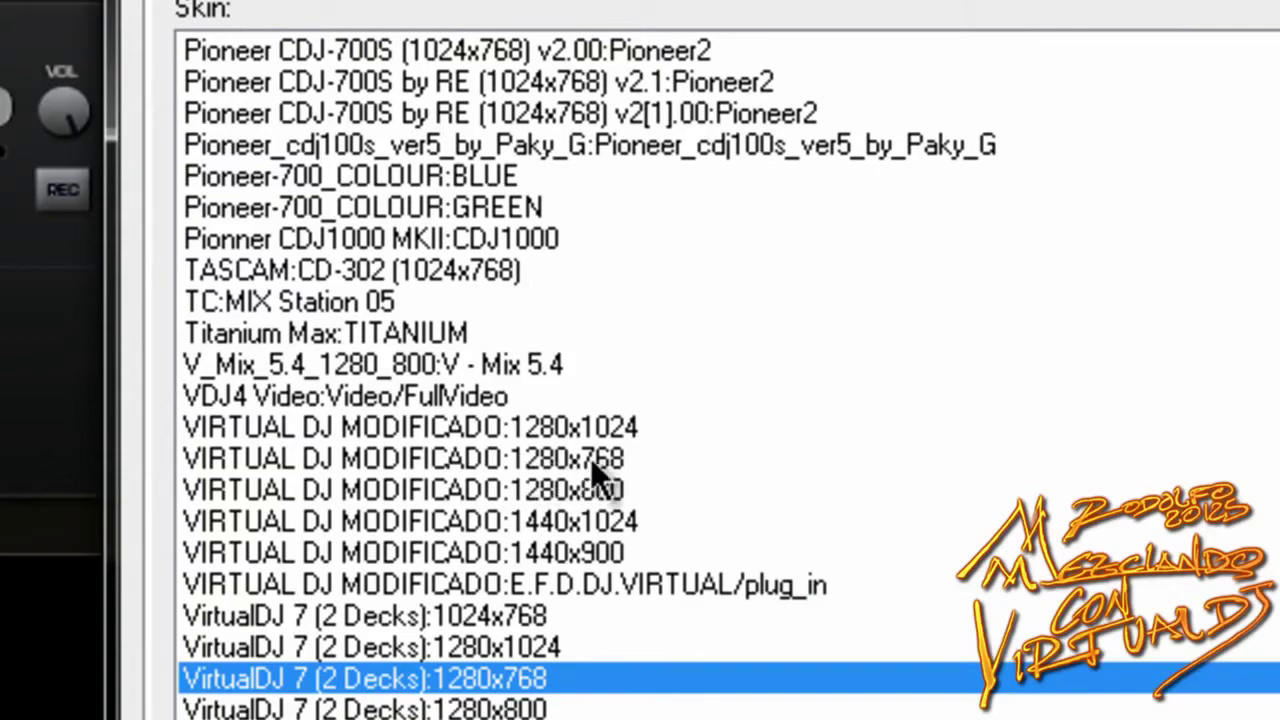
pyautogui.click(406, 458)
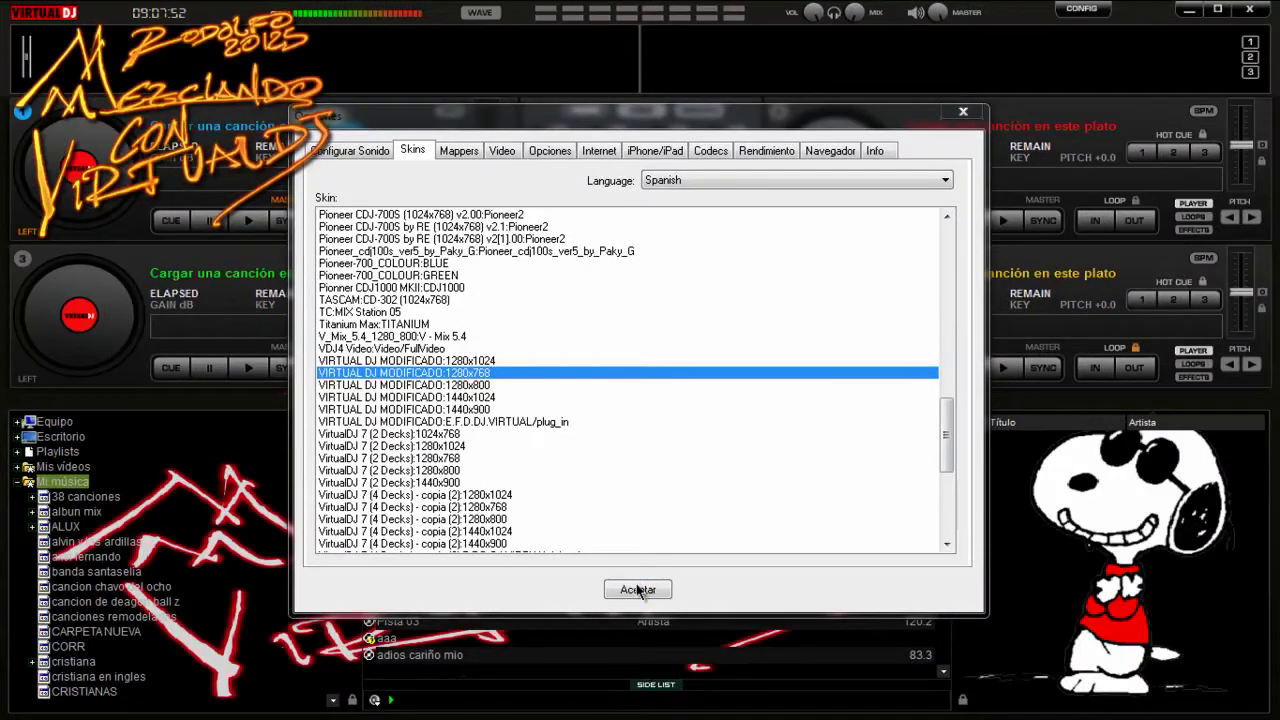
pyautogui.click(637, 590)
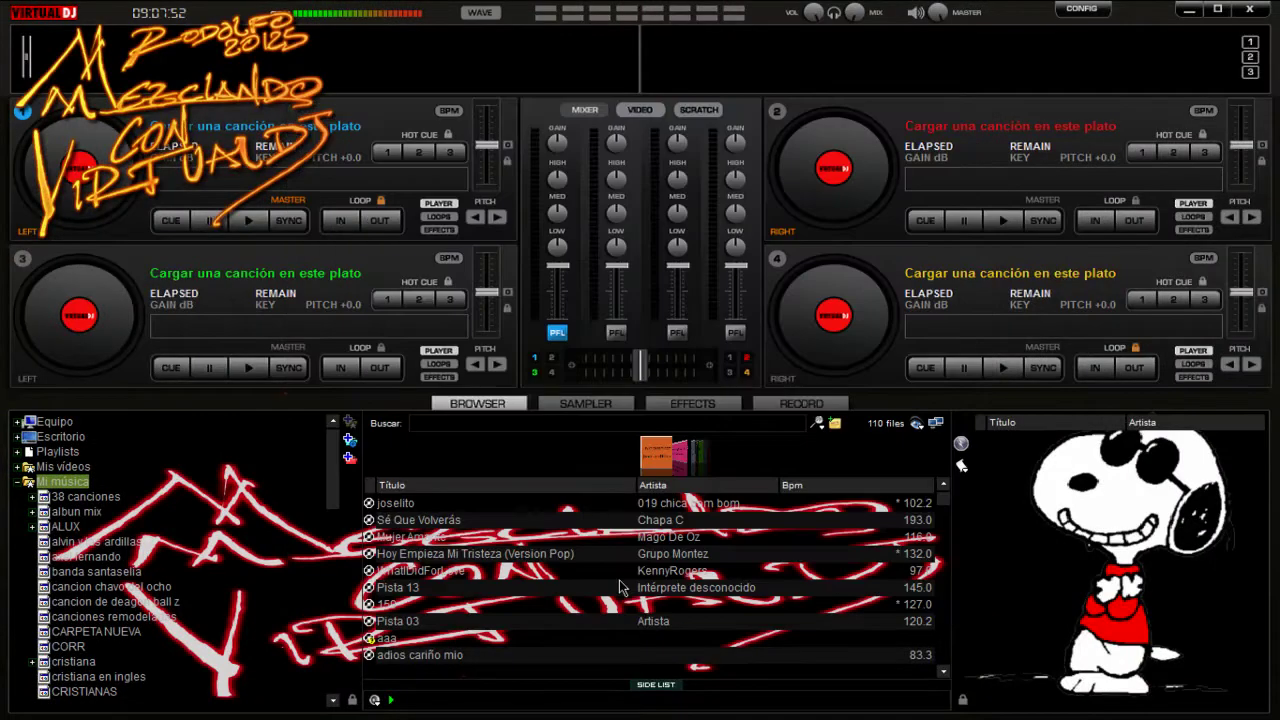
pyautogui.click(805, 403)
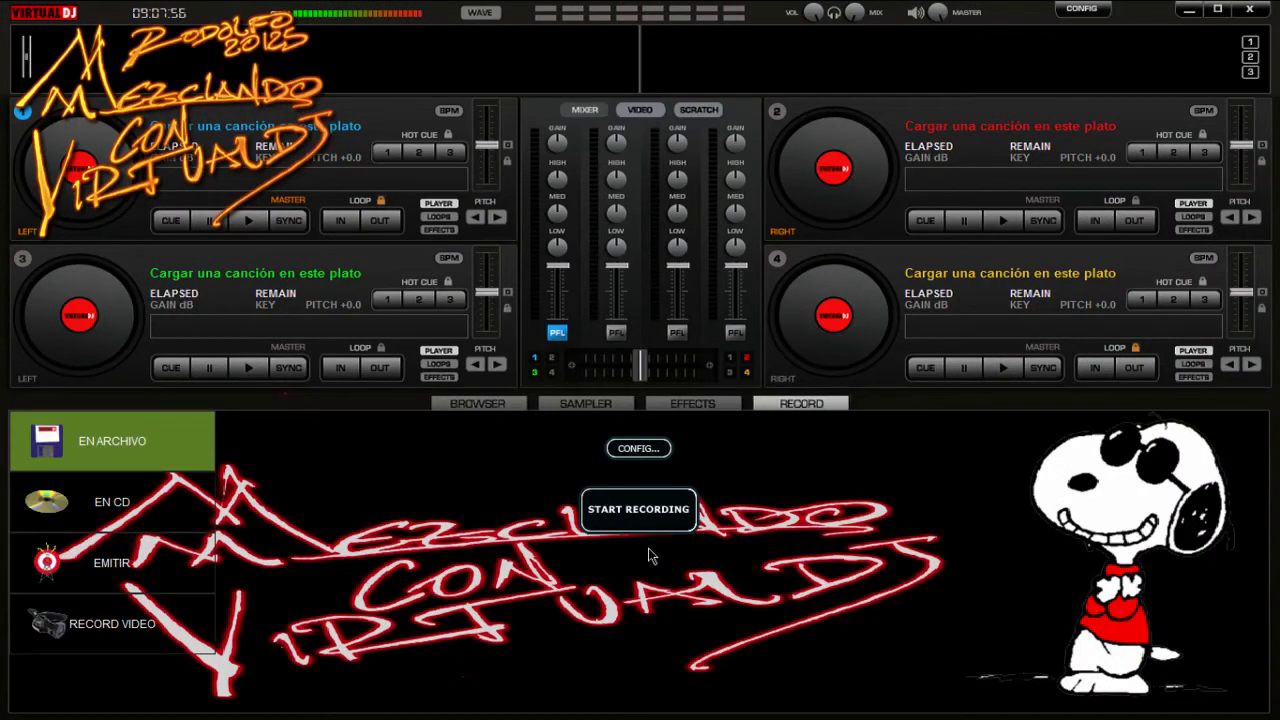